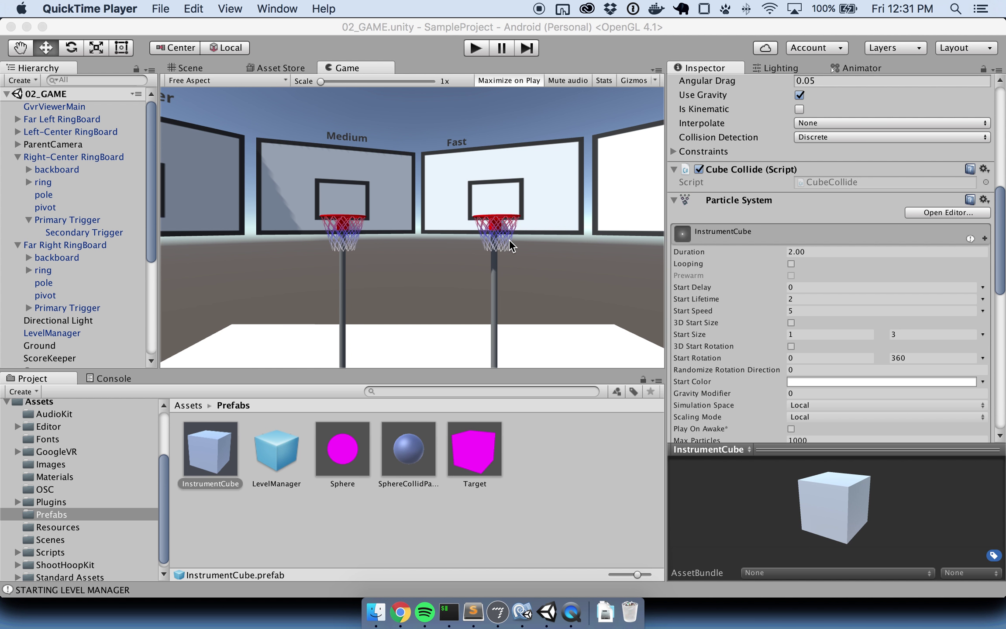
Step: Switch to Max to view the finalProjectV1 patch, and return to the 02_GAME project in Unity
{"action": "left_click", "coordinate": [605, 287]}
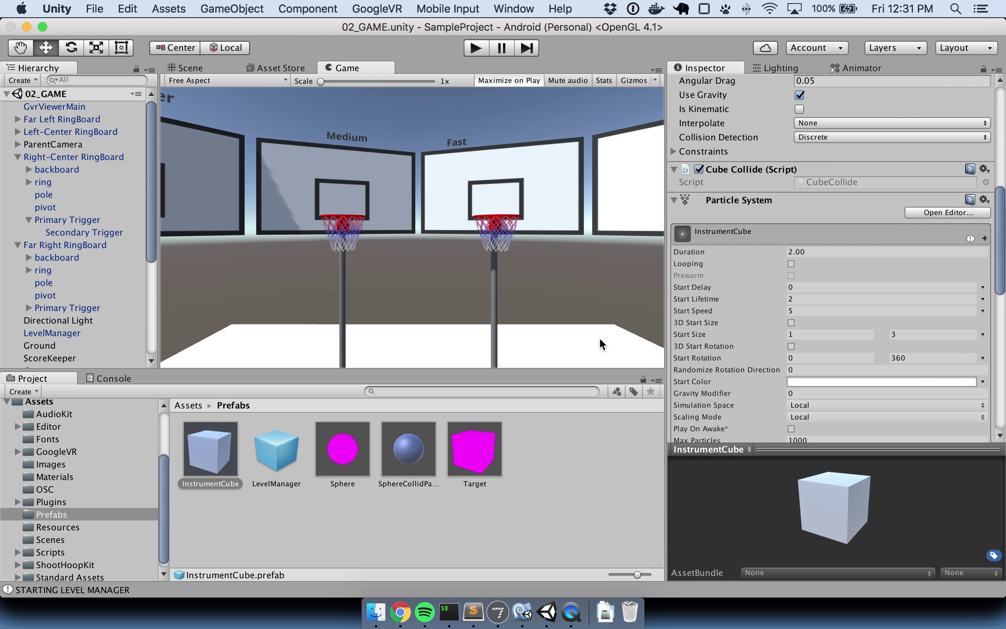
{"action": "left_click", "coordinate": [498, 612]}
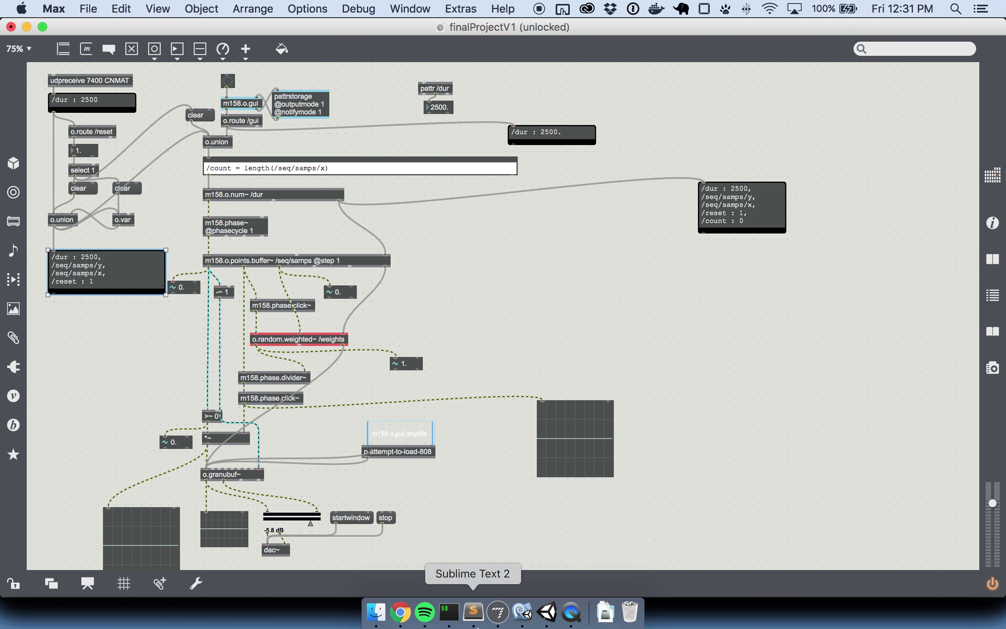
{"action": "left_click", "coordinate": [560, 614]}
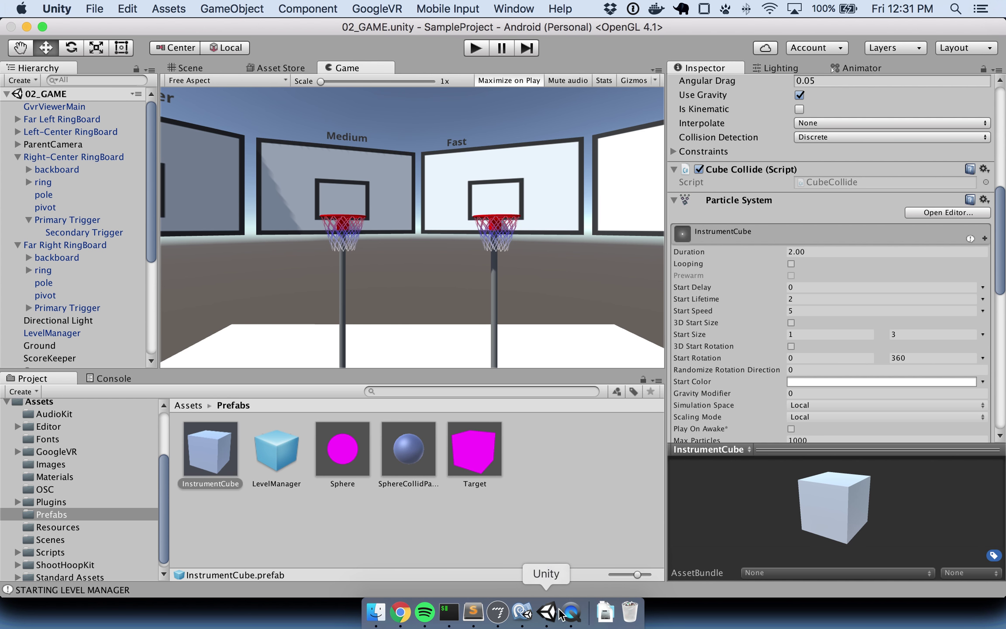
Step: Run the 02_GAME scene in Play mode and look around the court at the labelled basketball hoops
{"action": "left_click", "coordinate": [473, 49]}
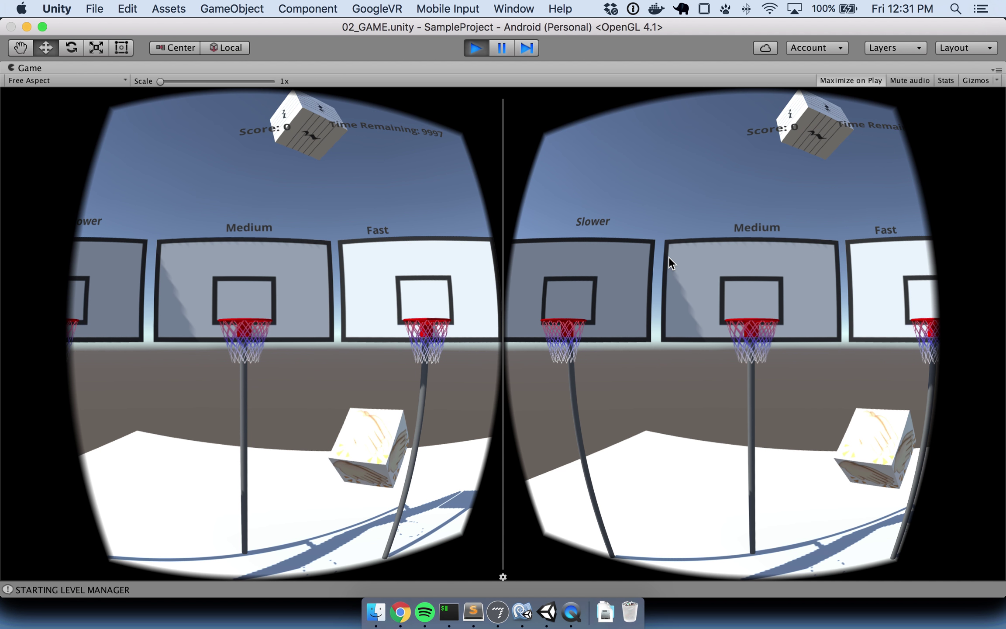
{"action": "key", "text": "alt"}
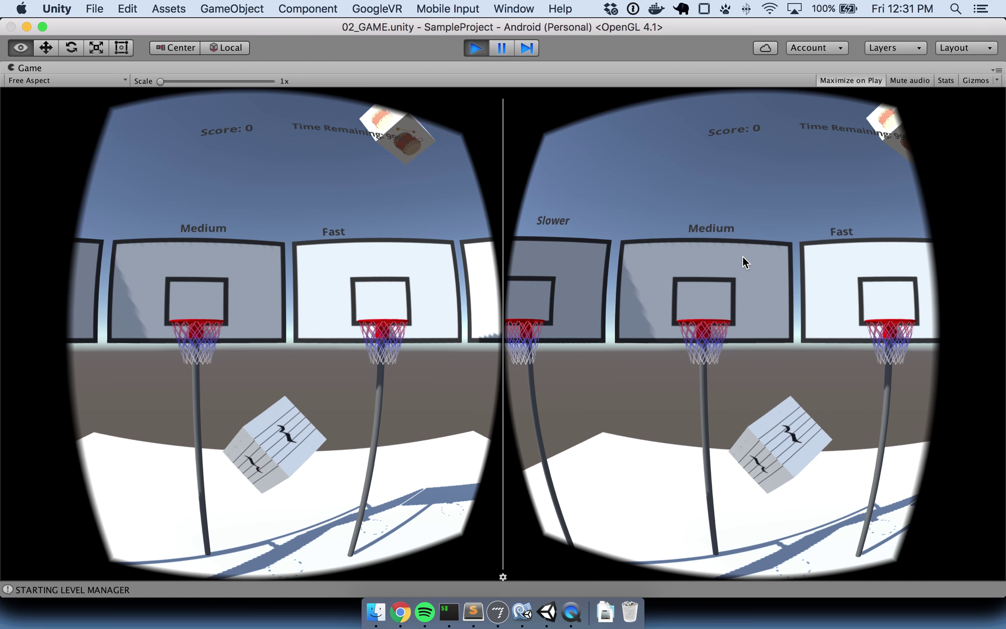
{"action": "mouse_move", "coordinate": [747, 267]}
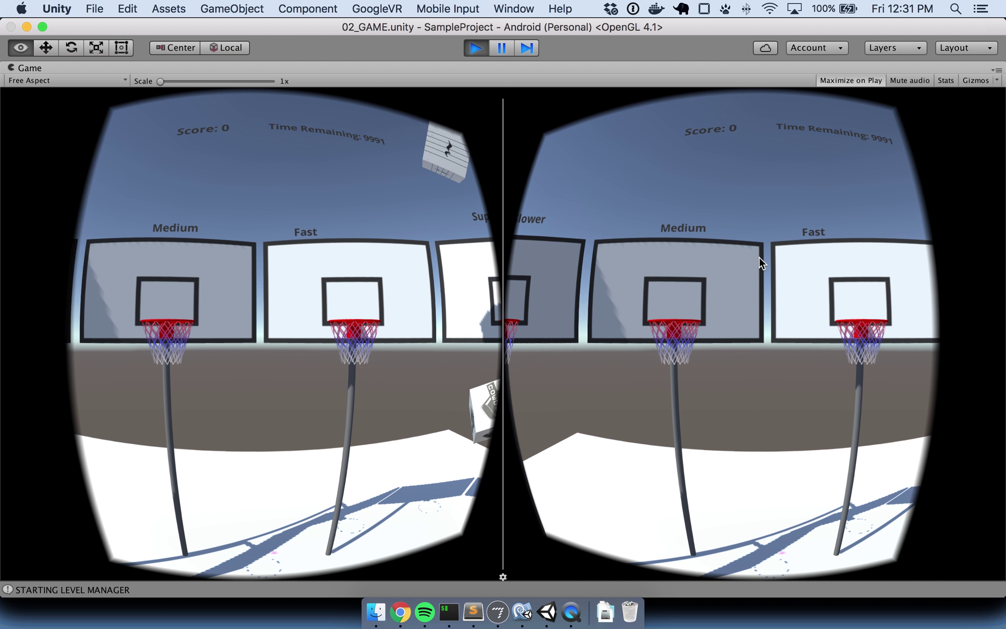
{"action": "mouse_move", "coordinate": [686, 312]}
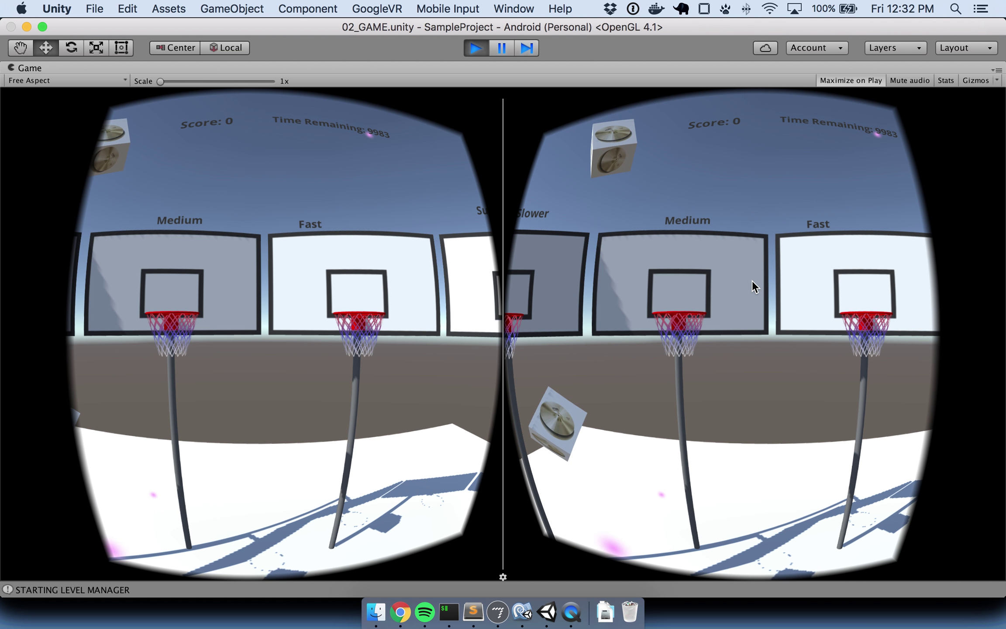
{"action": "key", "text": "alt"}
{"action": "mouse_move", "coordinate": [917, 285]}
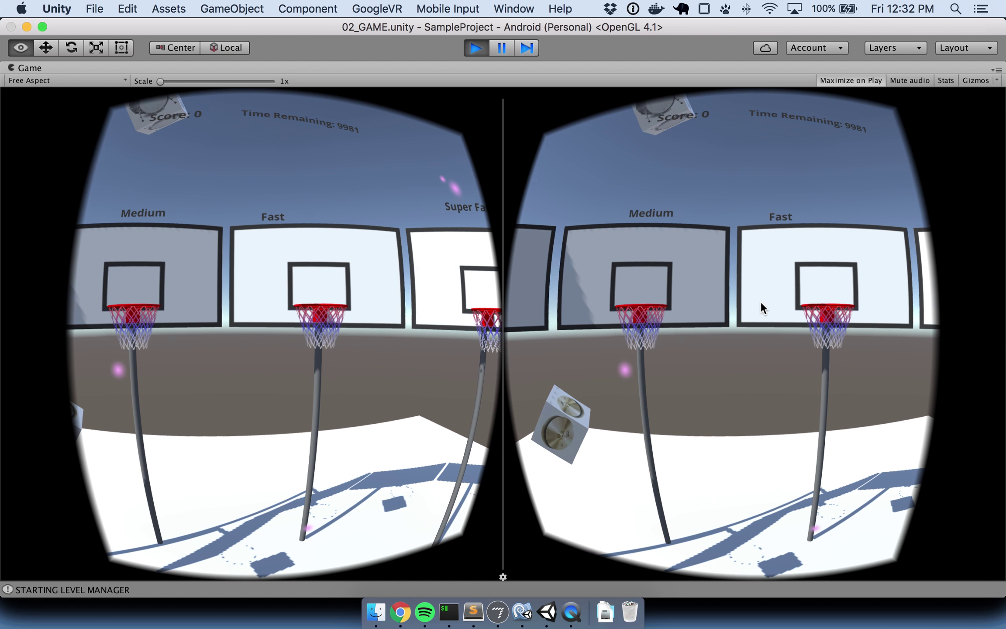
{"action": "mouse_move", "coordinate": [624, 324]}
{"action": "mouse_move", "coordinate": [800, 238]}
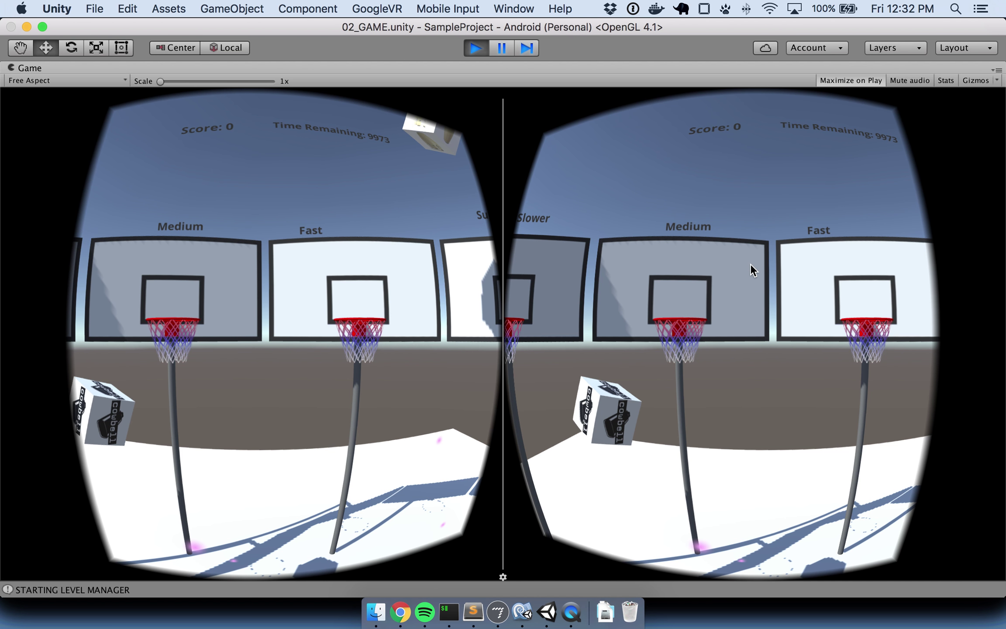
Step: Aim between the Medium and Fast hoops and throw a basketball at the falling drum cube
{"action": "key", "text": "alt"}
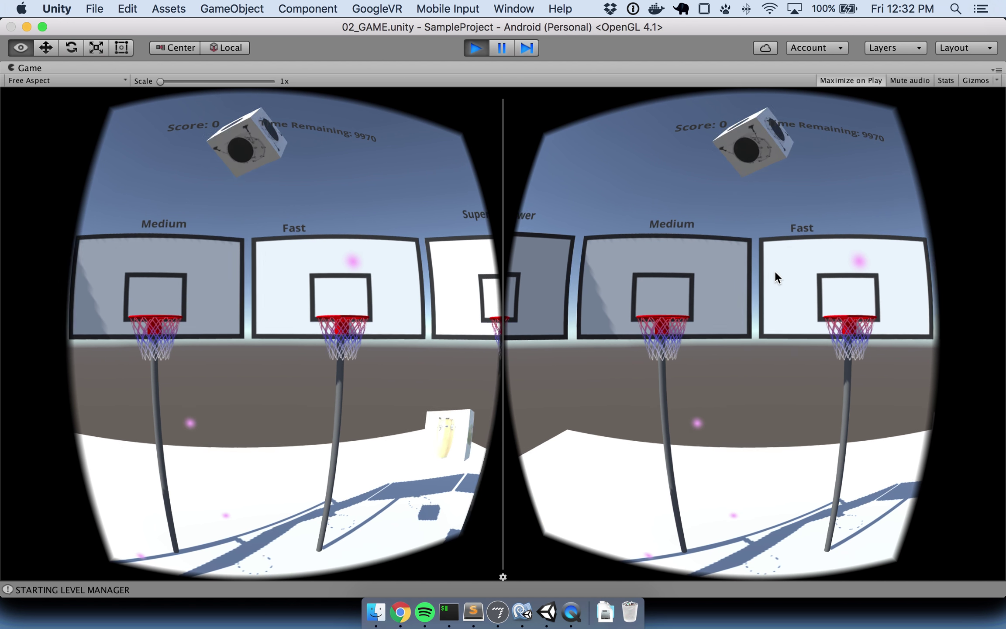
{"action": "mouse_move", "coordinate": [809, 287]}
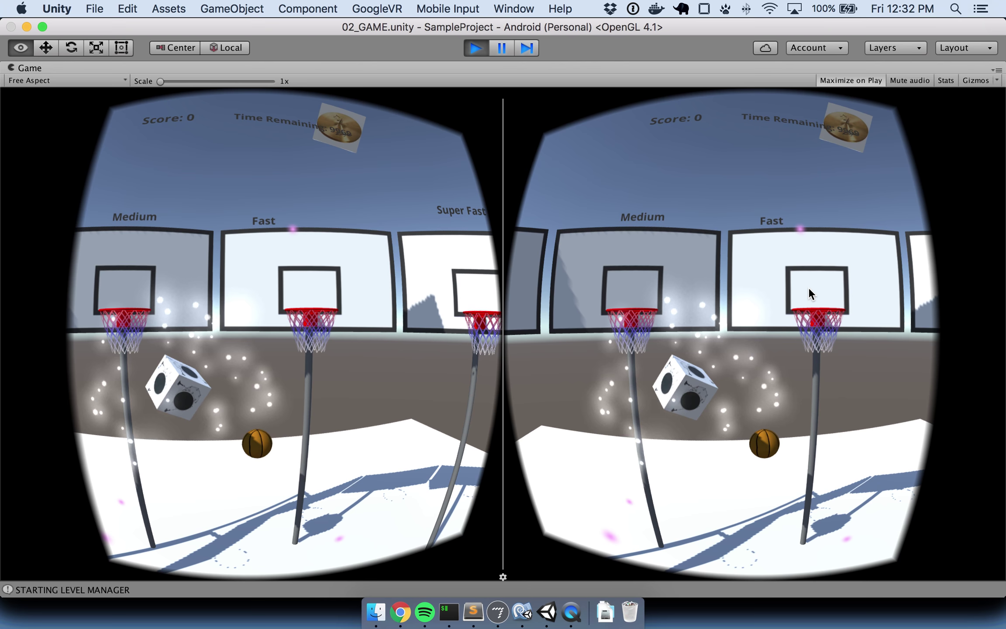
{"action": "mouse_move", "coordinate": [686, 255]}
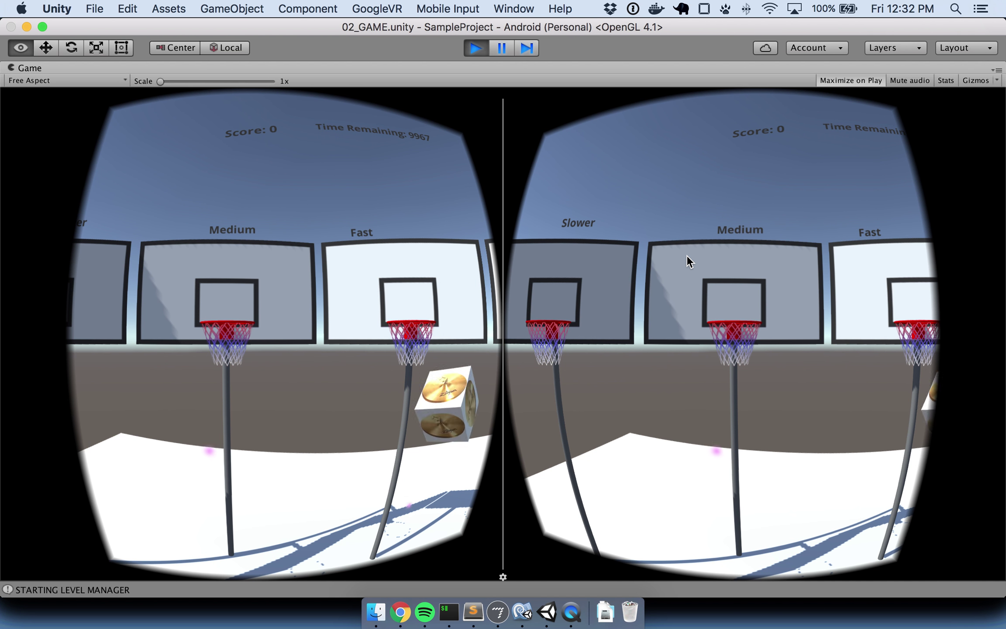
Step: Raise the system volume to maximum and throw basketballs at the cowbell cube below the Slower hoop
{"action": "key", "text": "XF86AudioRaiseVolume"}
{"action": "key", "text": "alt"}
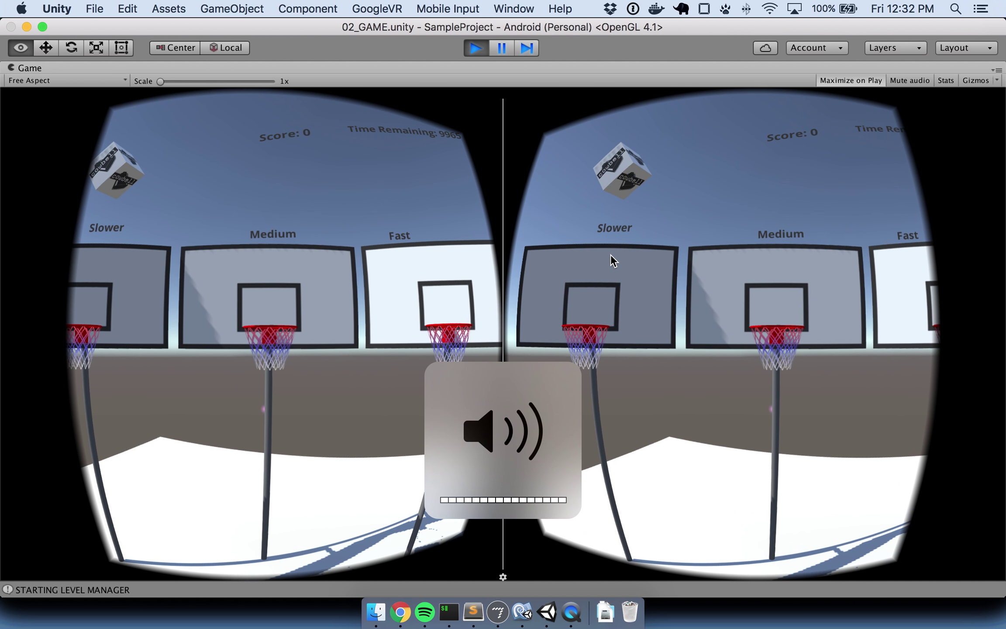
{"action": "left_click", "coordinate": [657, 339], "text": "alt"}
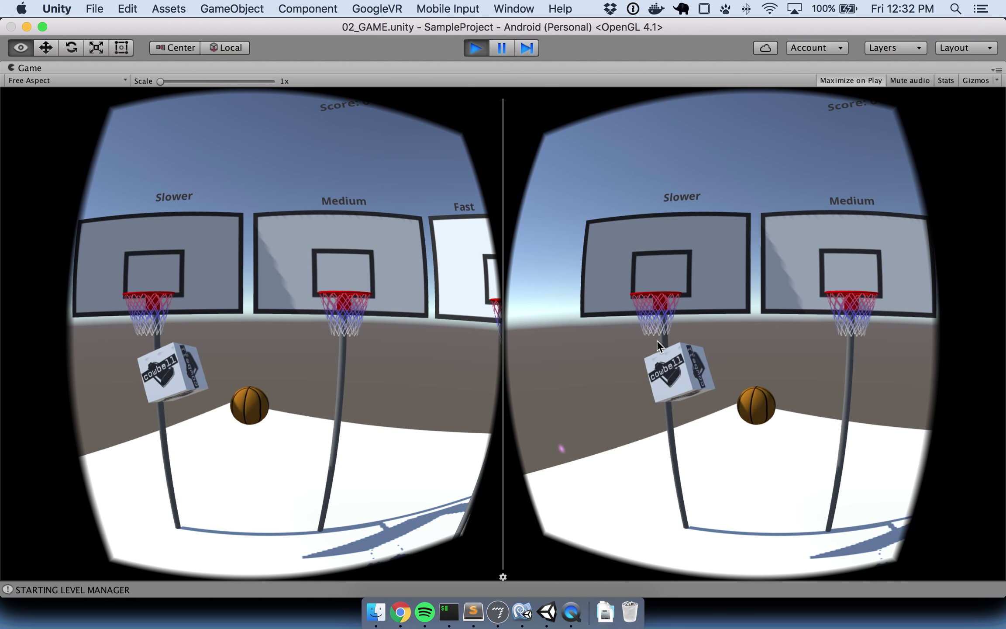
{"action": "left_click", "coordinate": [725, 466], "text": "alt"}
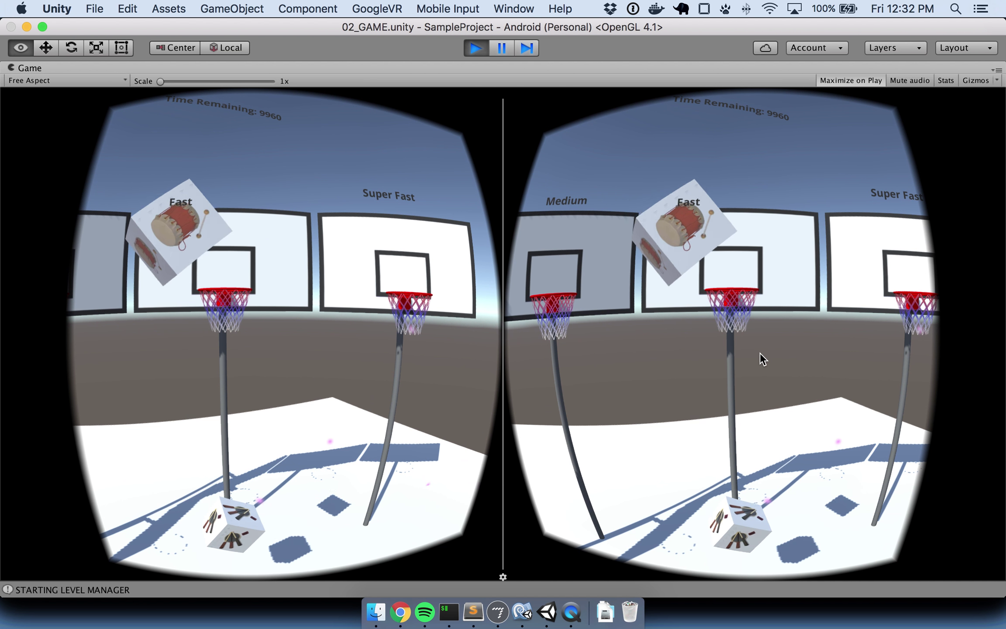
Step: Look across the court from the Super Fast hoop to the Slower hoop, throwing basketballs at the falling instrument cubes
{"action": "mouse_move", "coordinate": [769, 352]}
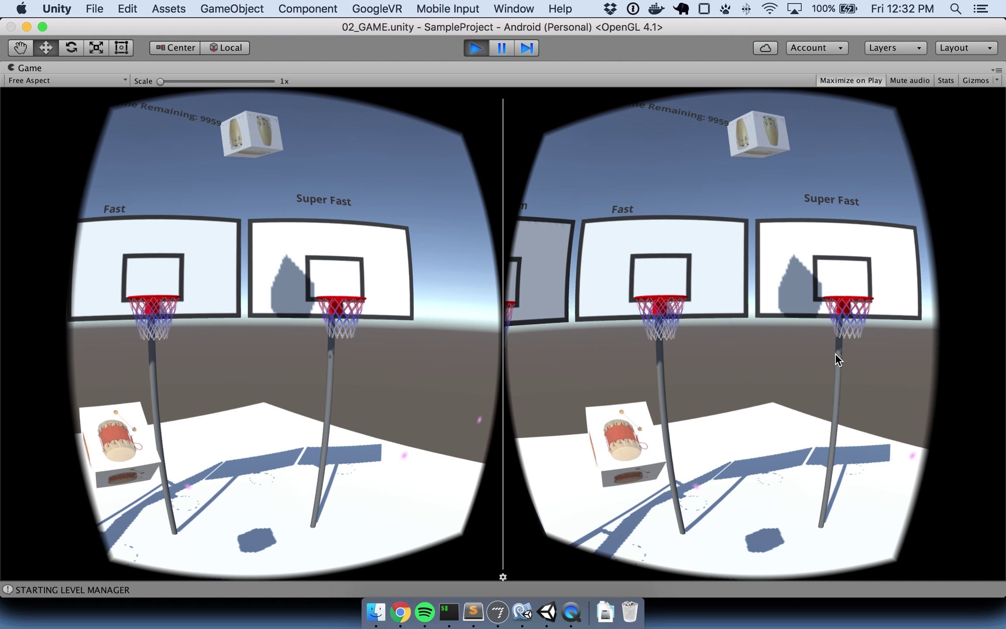
{"action": "left_click", "coordinate": [765, 382], "text": "alt"}
{"action": "left_click", "coordinate": [760, 383]}
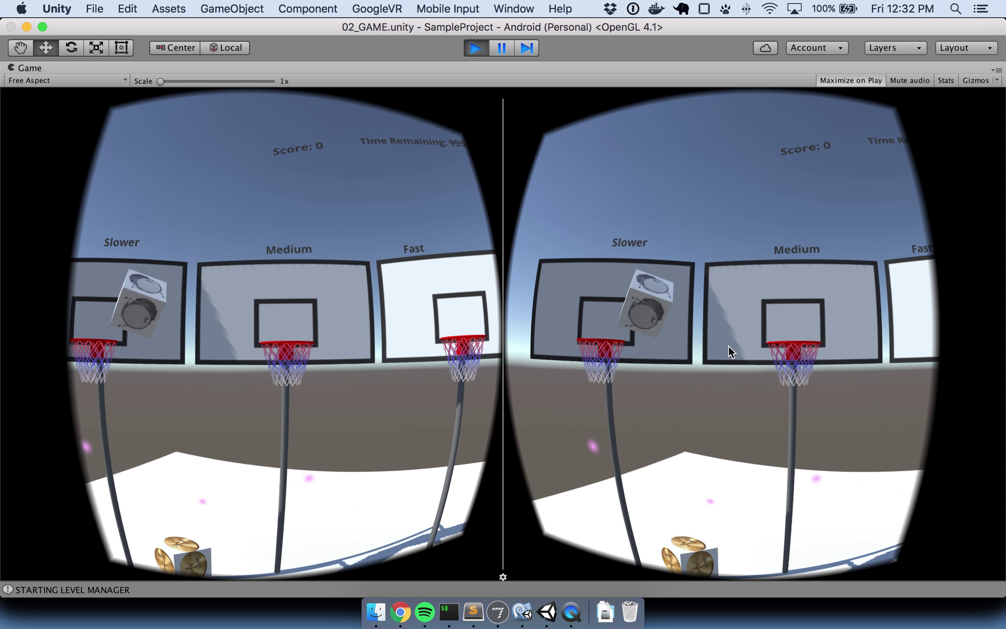
{"action": "left_click", "coordinate": [677, 372], "text": "alt"}
{"action": "left_click", "coordinate": [677, 372]}
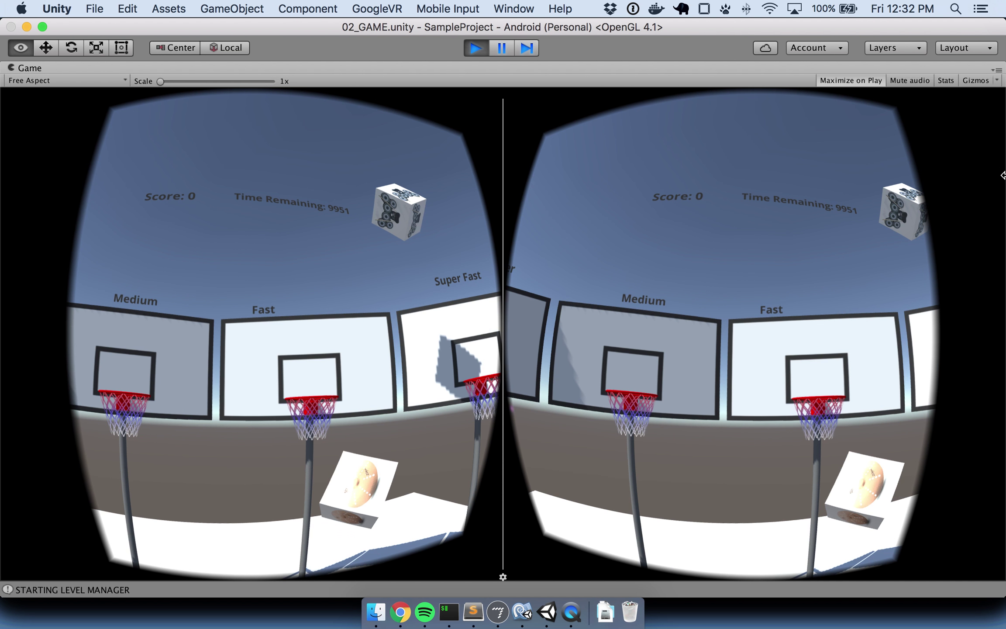
Step: Throw more basketballs at the instrument cubes falling between the Medium and Super Fast hoops
{"action": "key", "text": "alt"}
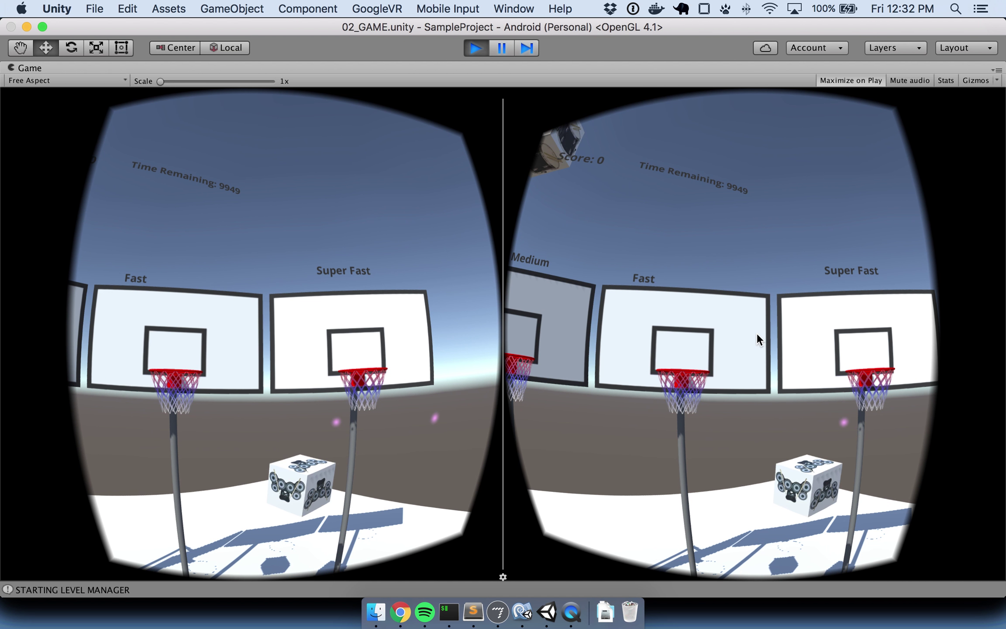
{"action": "key", "text": "alt"}
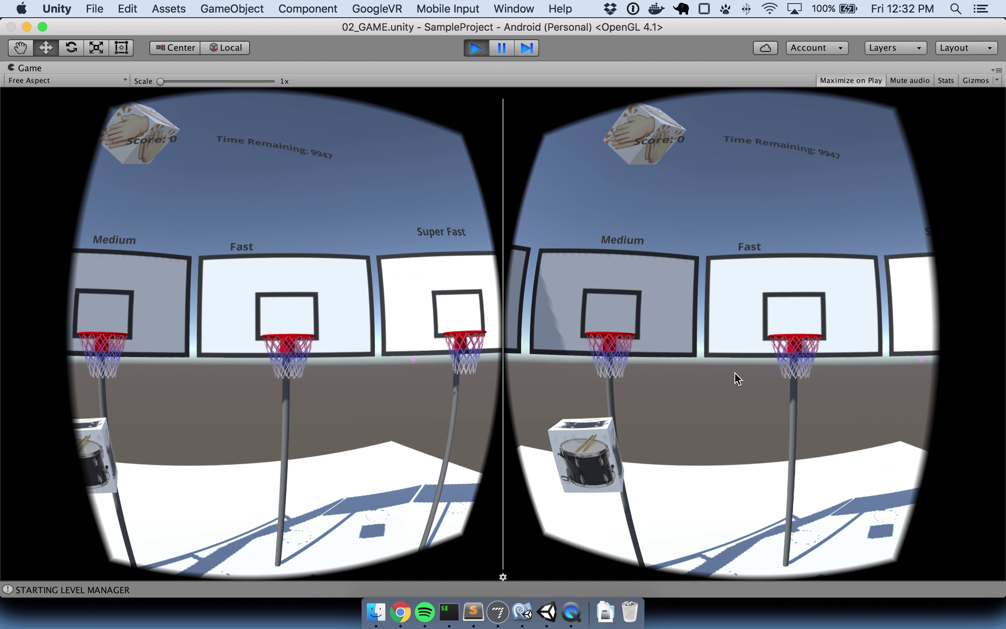
{"action": "key", "text": "alt"}
{"action": "left_click", "coordinate": [597, 391], "text": "alt"}
{"action": "left_click", "coordinate": [598, 392]}
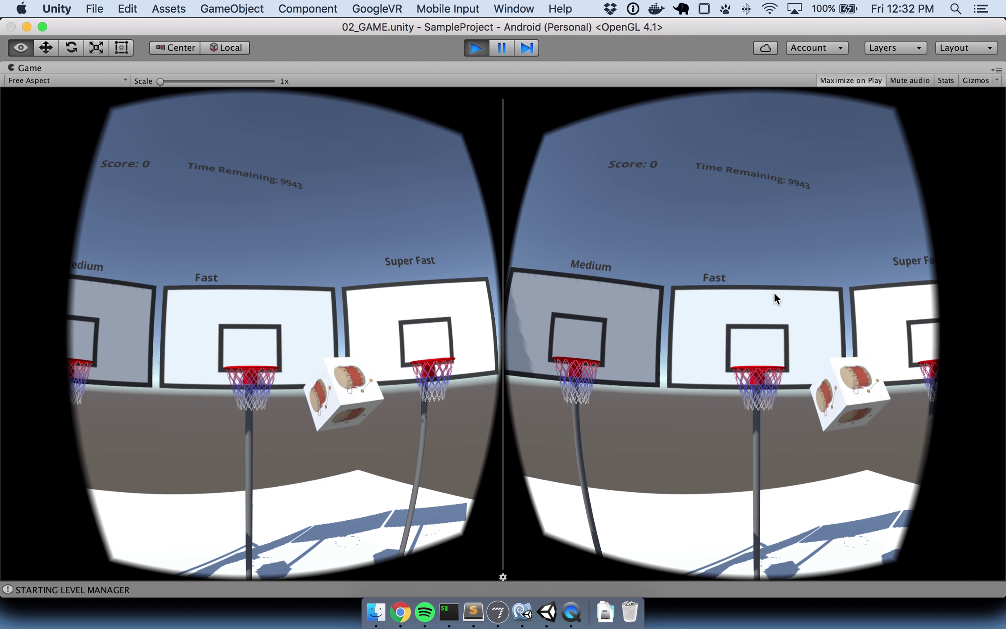
{"action": "left_click", "coordinate": [774, 292]}
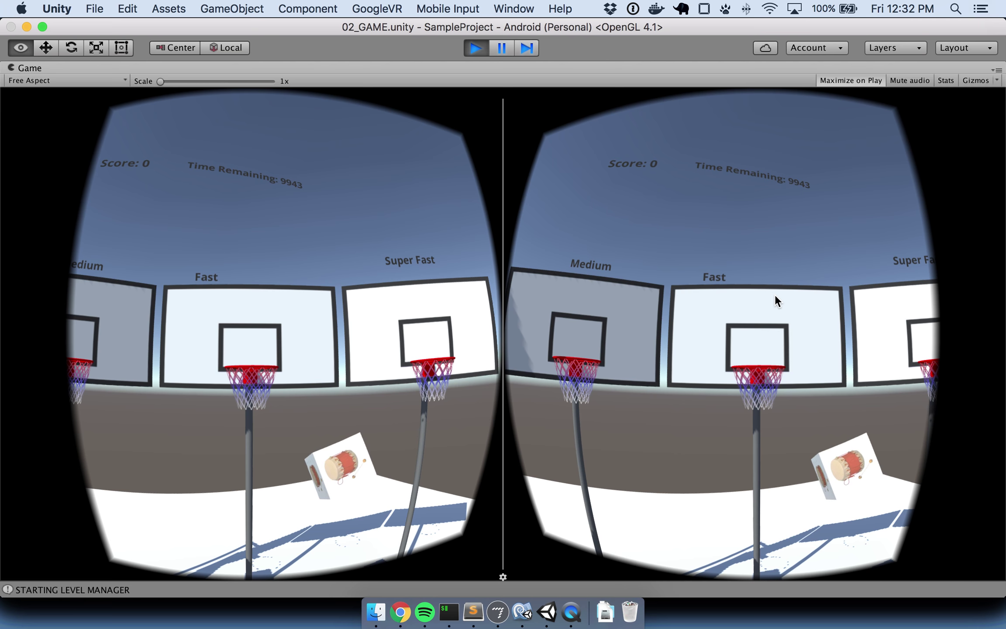
Step: Throw several basketballs at the cymbal cube between the Fast and Super Fast hoops
{"action": "key", "text": "alt"}
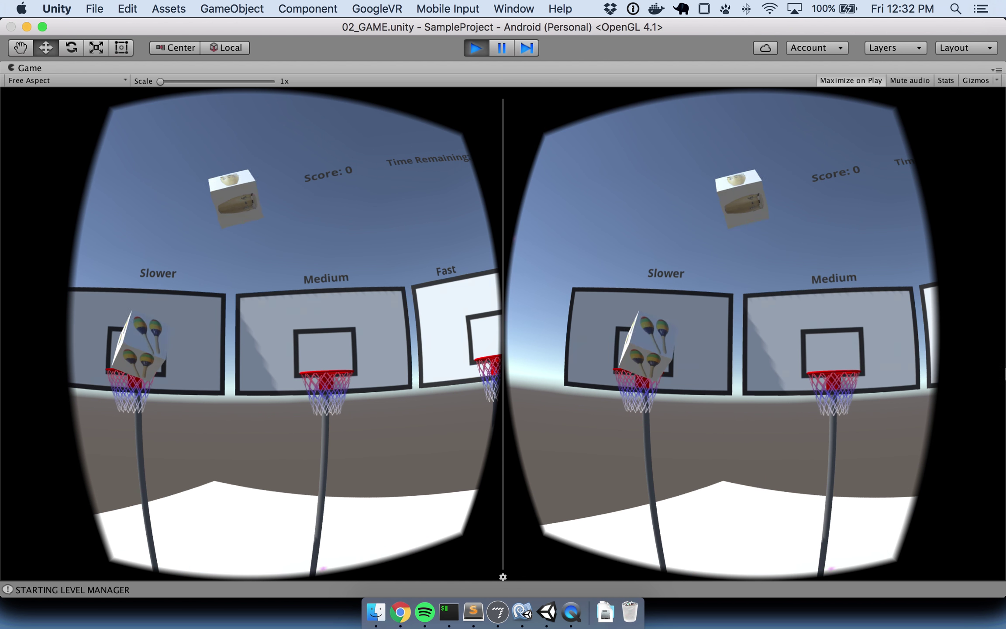
{"action": "key", "text": "alt"}
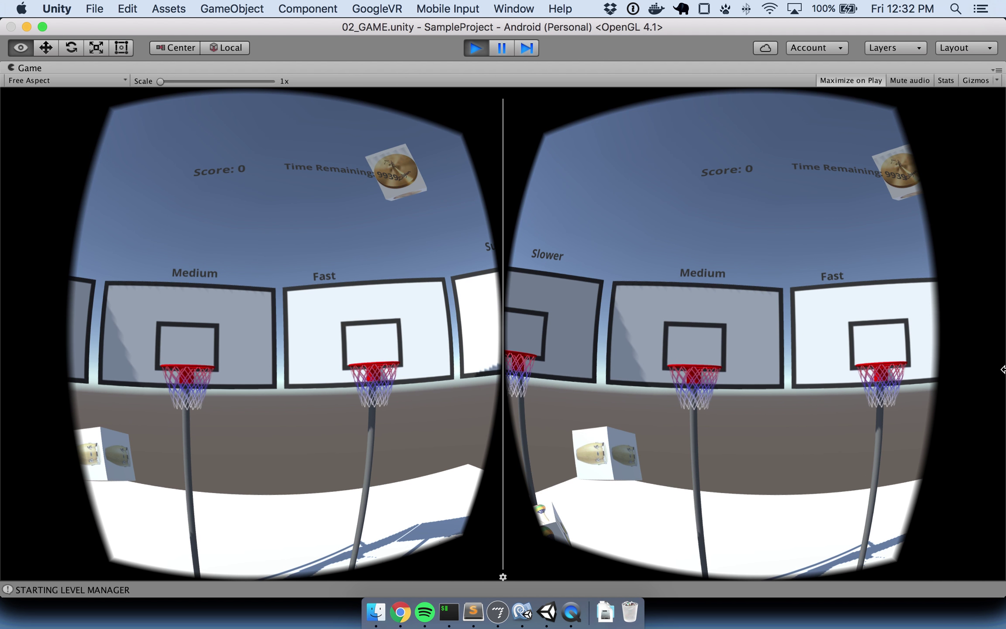
{"action": "key", "text": "alt"}
{"action": "left_click", "coordinate": [832, 466]}
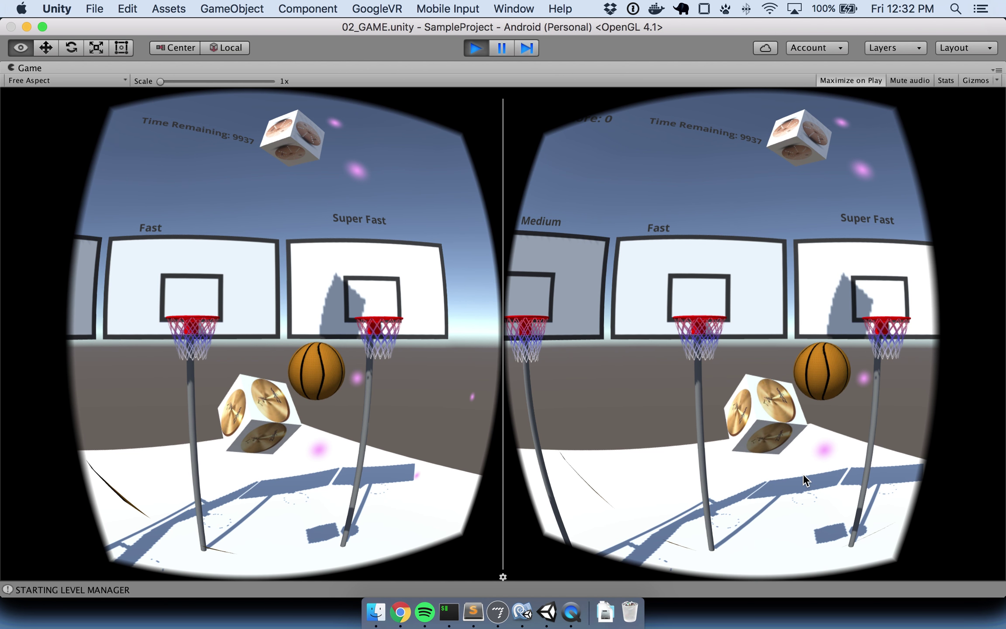
{"action": "left_click", "coordinate": [813, 475]}
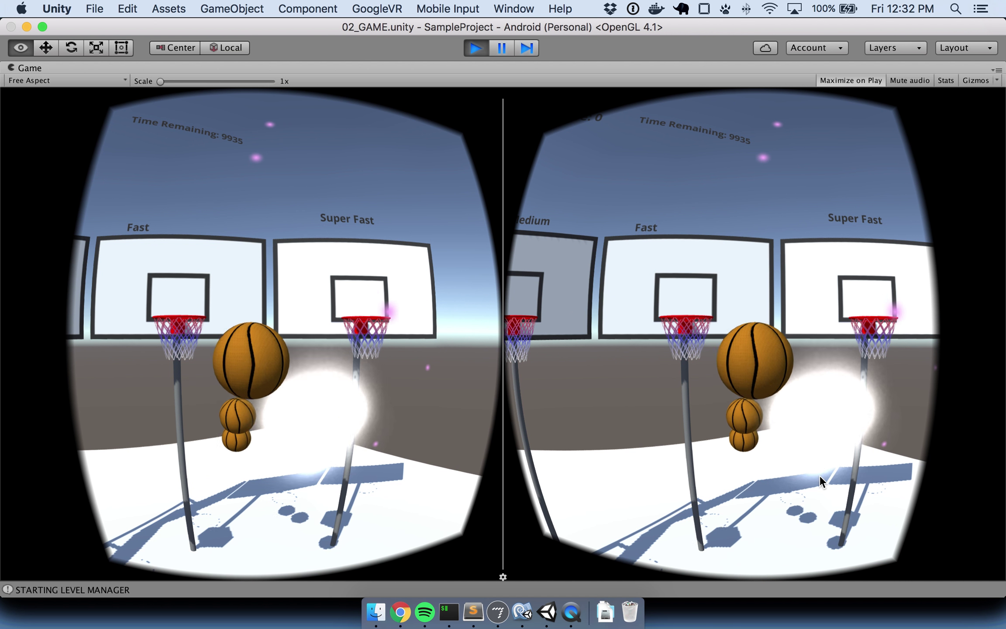
Step: Turn the game camera to face the Reset, Faster Phase and Slower Phase spheres, and lower the system volume to about three quarters
{"action": "key", "text": "alt"}
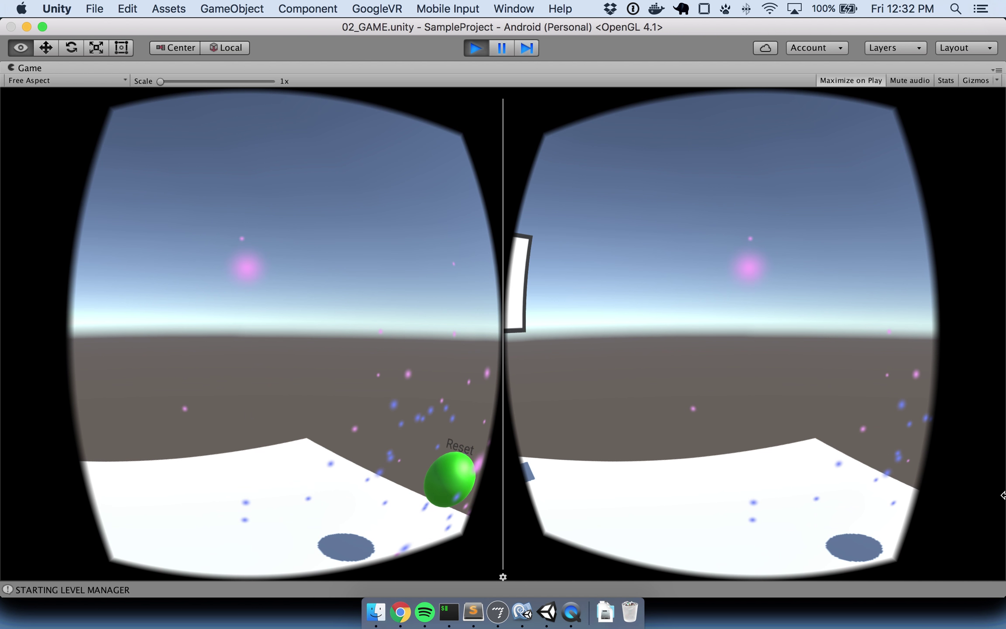
{"action": "key", "text": "alt"}
{"action": "key", "text": "alt"}
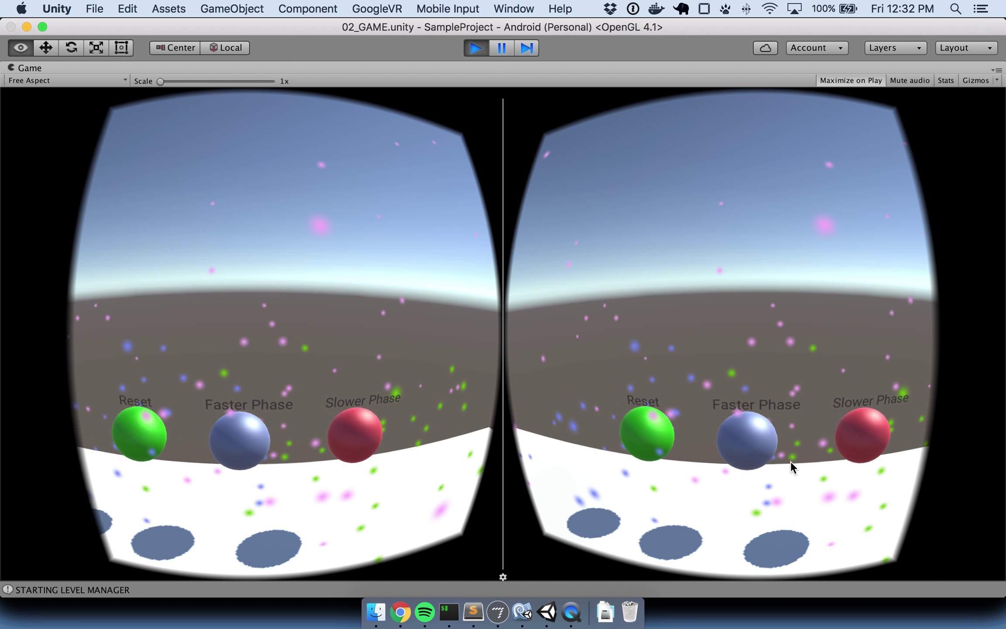
{"action": "key", "text": "XF86AudioRaiseVolume"}
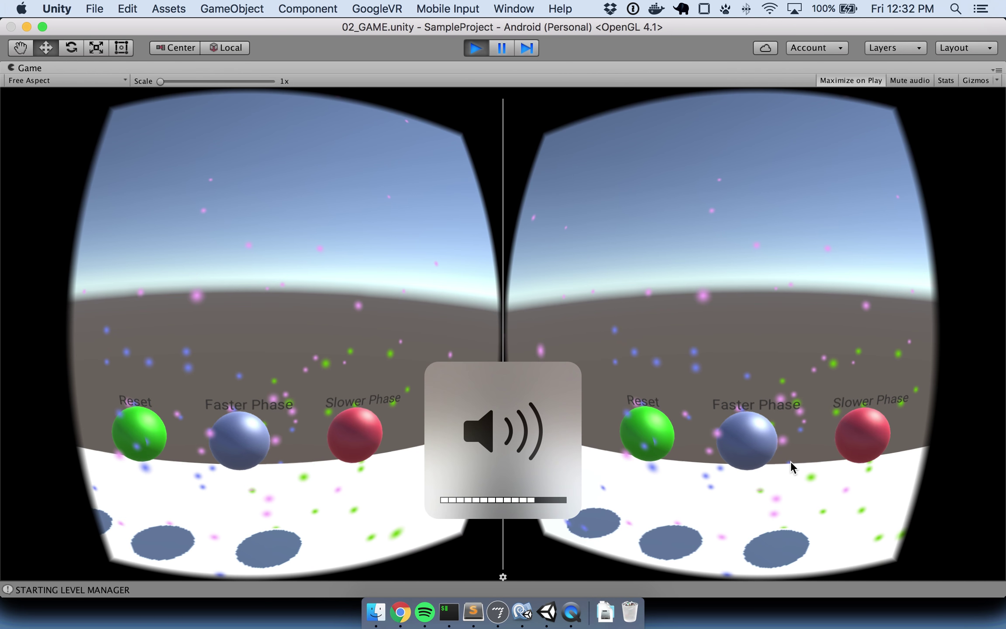
Step: Center the game camera on the Faster Phase sphere and throw basketballs at it
{"action": "key", "text": "alt"}
{"action": "mouse_move", "coordinate": [812, 454]}
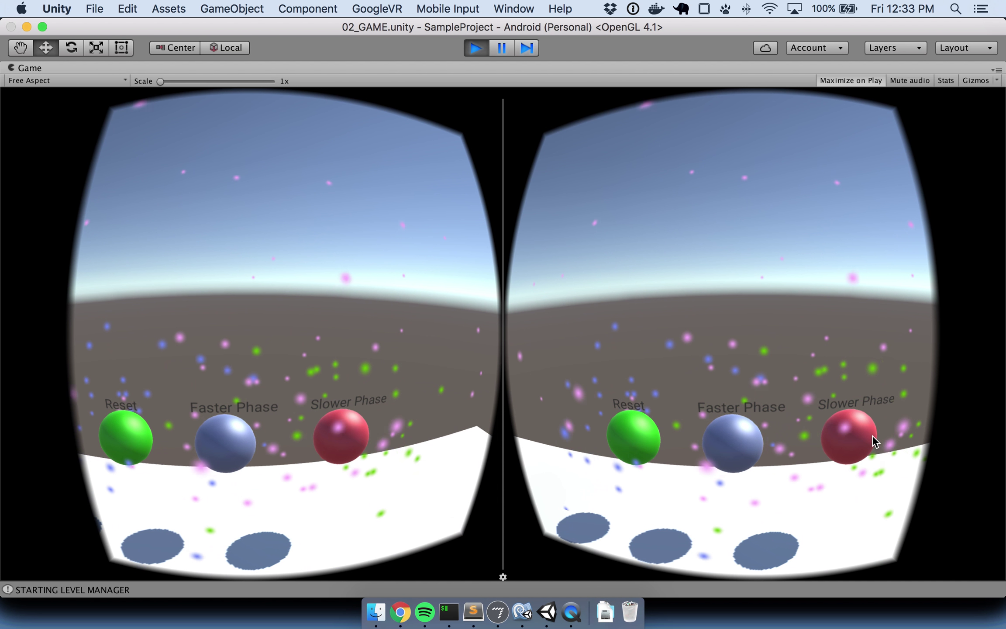
{"action": "key", "text": "alt"}
{"action": "mouse_move", "coordinate": [865, 435]}
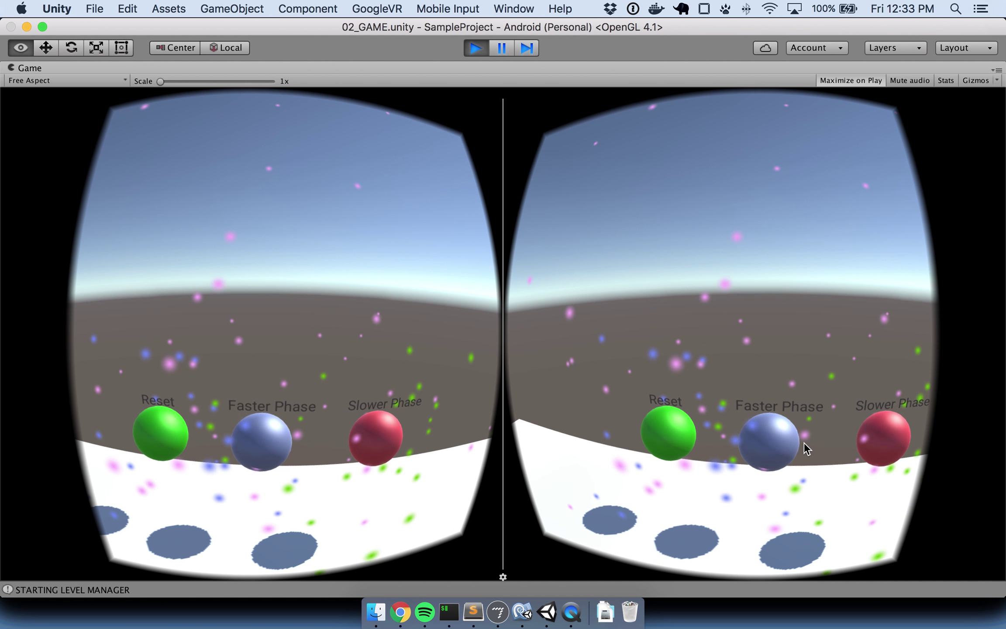
{"action": "left_click", "coordinate": [827, 439], "text": "alt"}
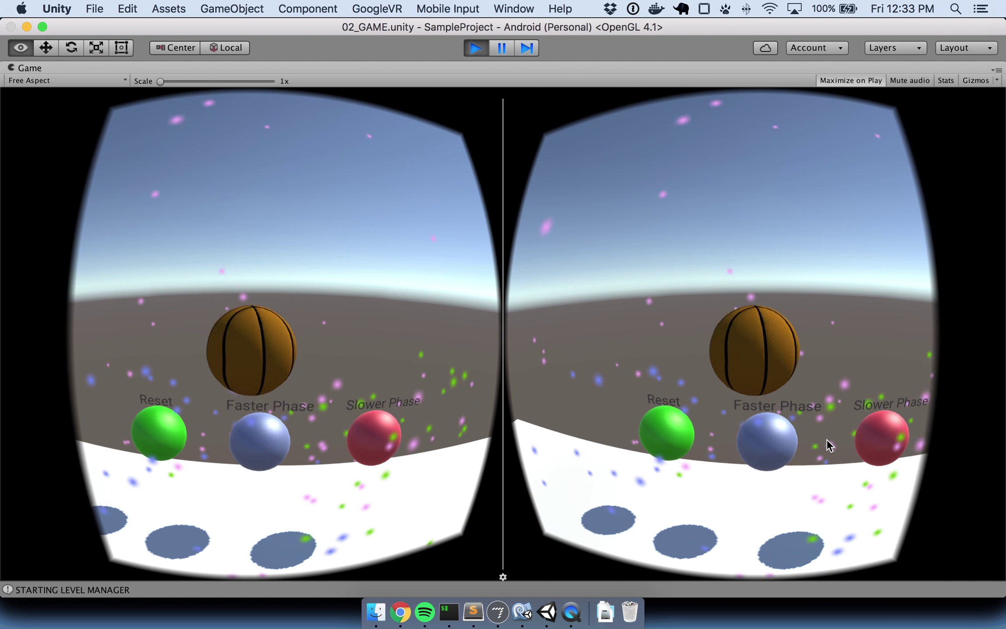
{"action": "left_click", "coordinate": [827, 438], "text": "alt"}
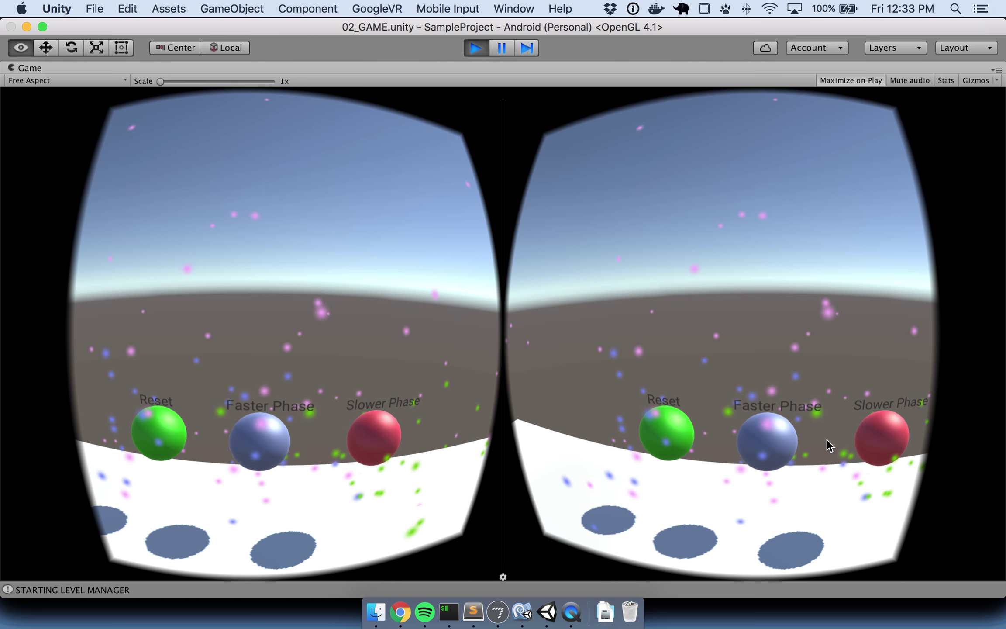
Step: Turn the game camera toward the Slower Phase sphere, and swing it back to the Reset sphere
{"action": "mouse_move", "coordinate": [979, 454]}
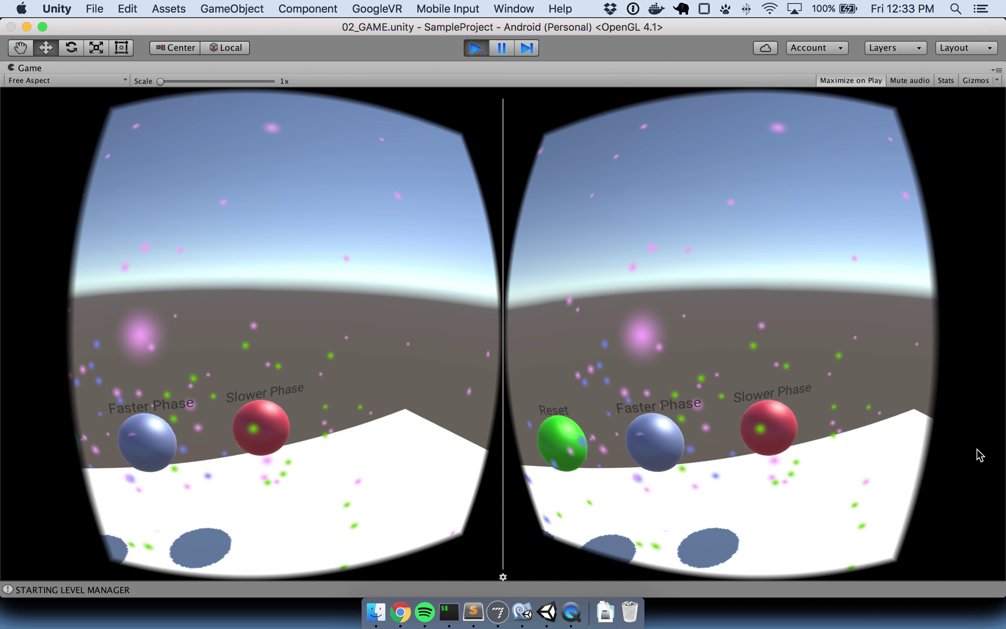
{"action": "key", "text": "alt"}
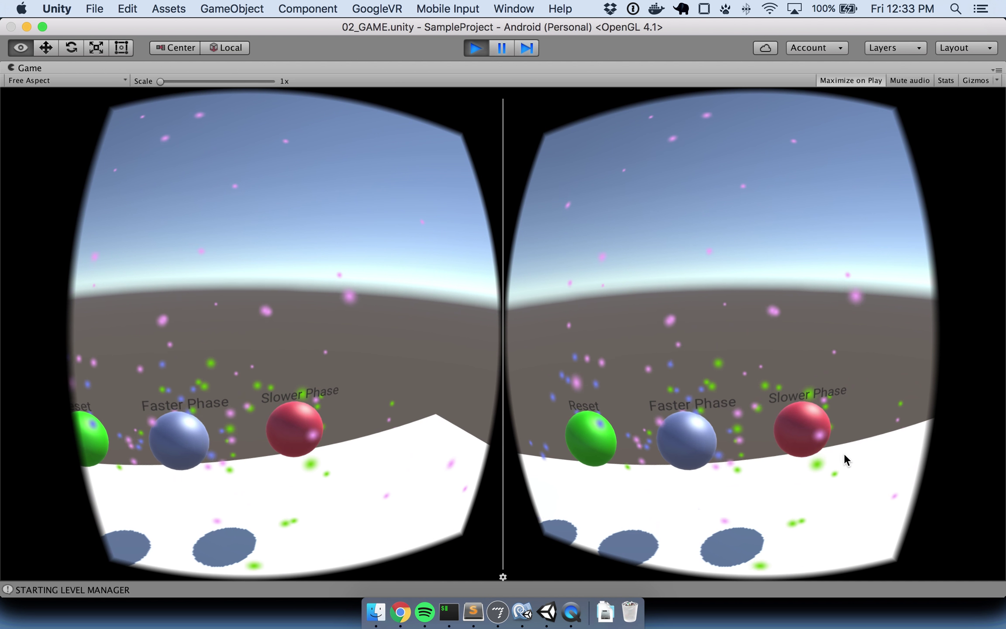
{"action": "mouse_move", "coordinate": [852, 439]}
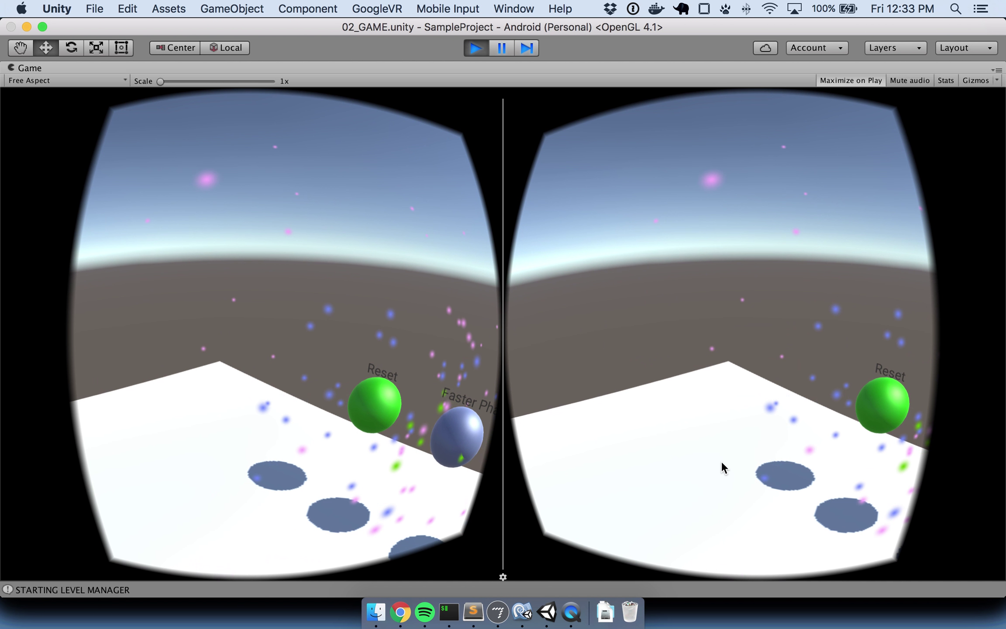
Step: Adjust the game camera around the Reset sphere and throw basketballs at it
{"action": "key", "text": "alt"}
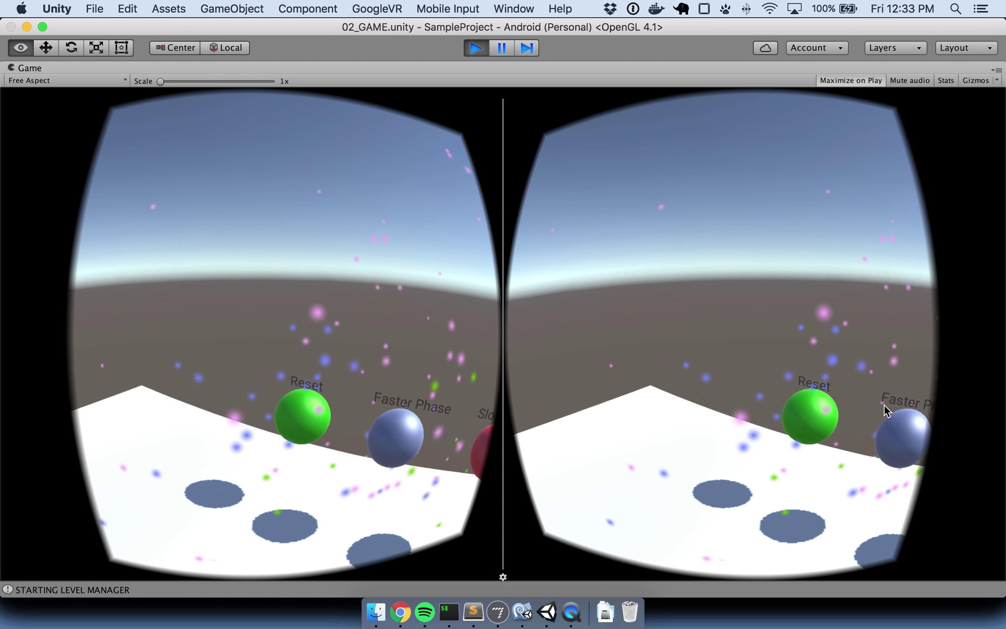
{"action": "left_click", "coordinate": [884, 404], "text": "alt"}
{"action": "key", "text": "alt"}
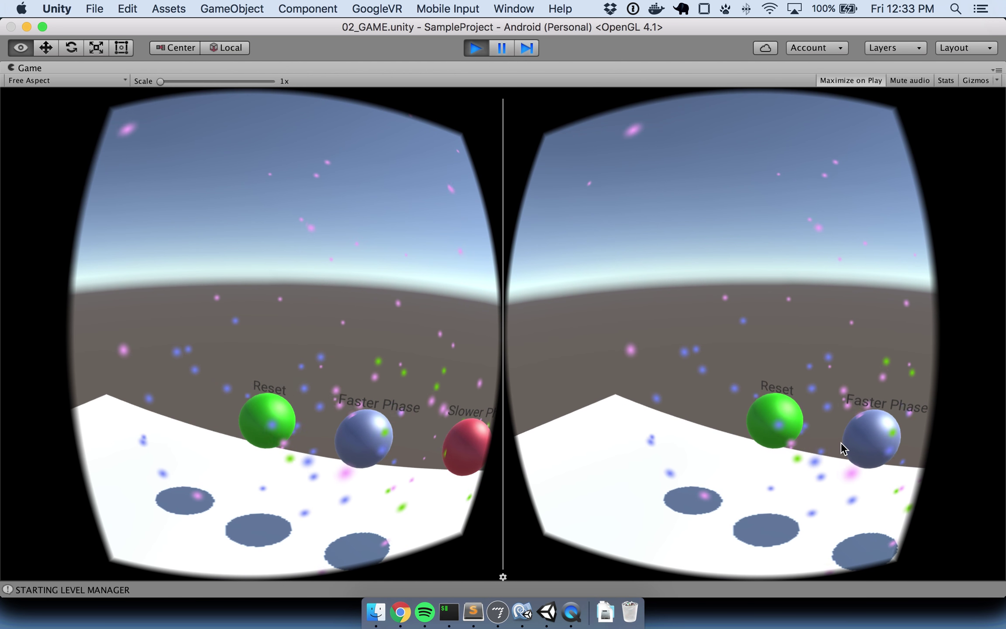
{"action": "left_click", "coordinate": [843, 442], "text": "alt"}
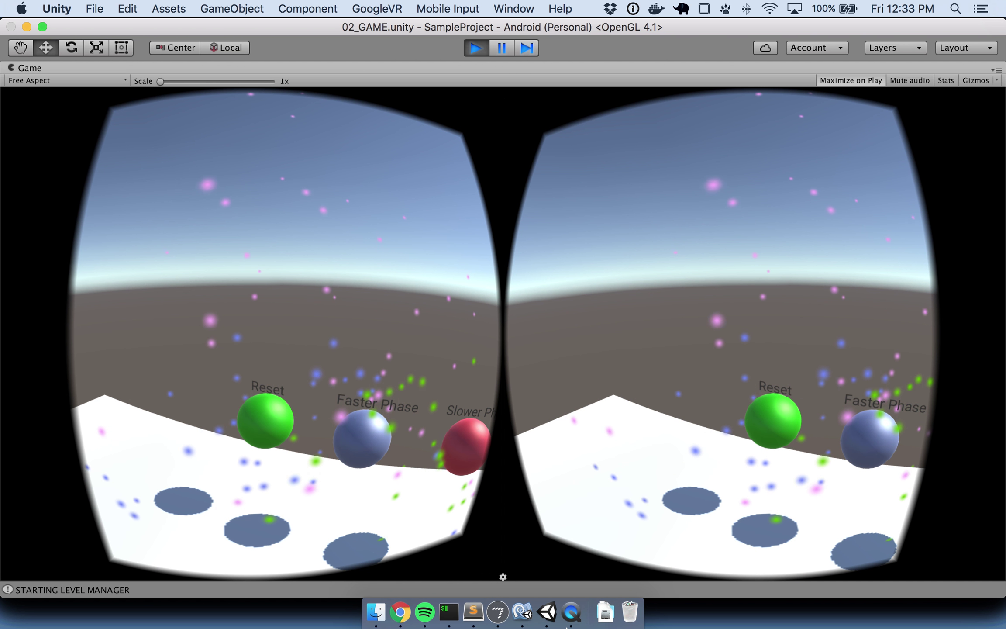
Step: Switch to the finalProjectV1 patch in Max to inspect the incoming reset, duration and sequence messages, and return to the Unity game
{"action": "mouse_move", "coordinate": [546, 623]}
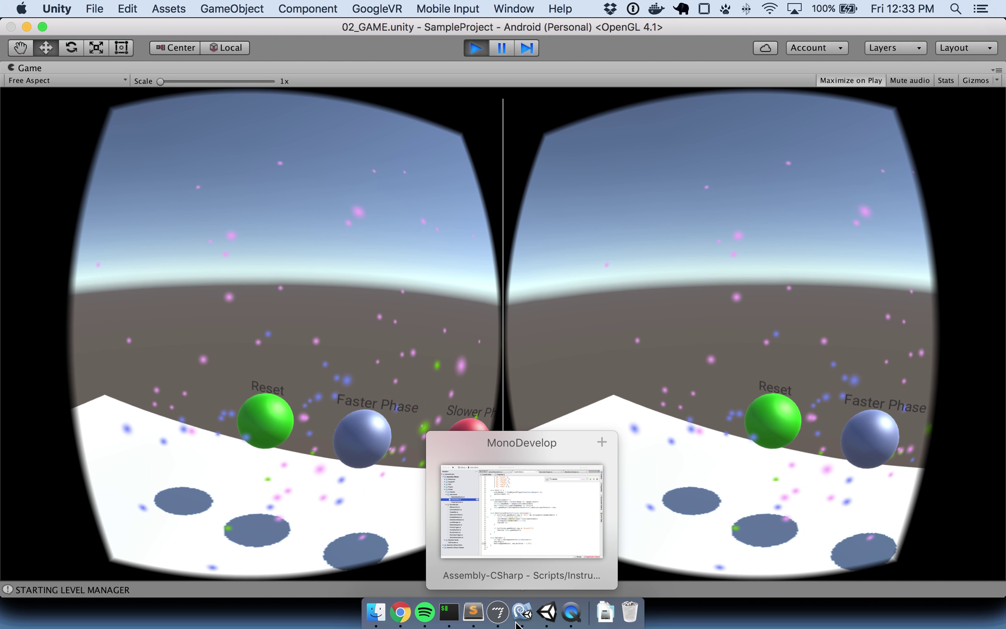
{"action": "left_click", "coordinate": [498, 614]}
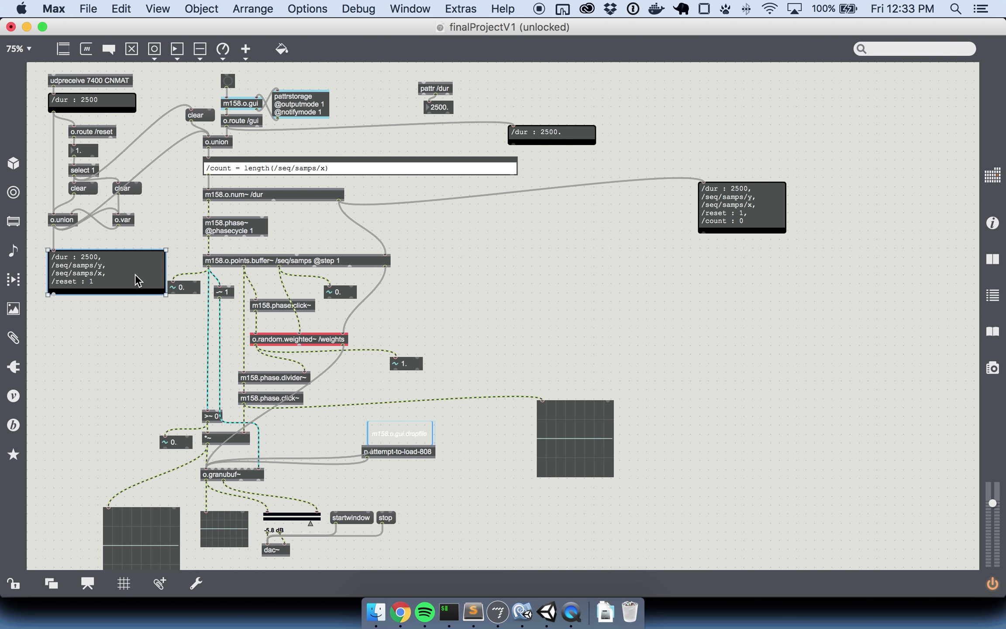
{"action": "key", "text": "super+Tab"}
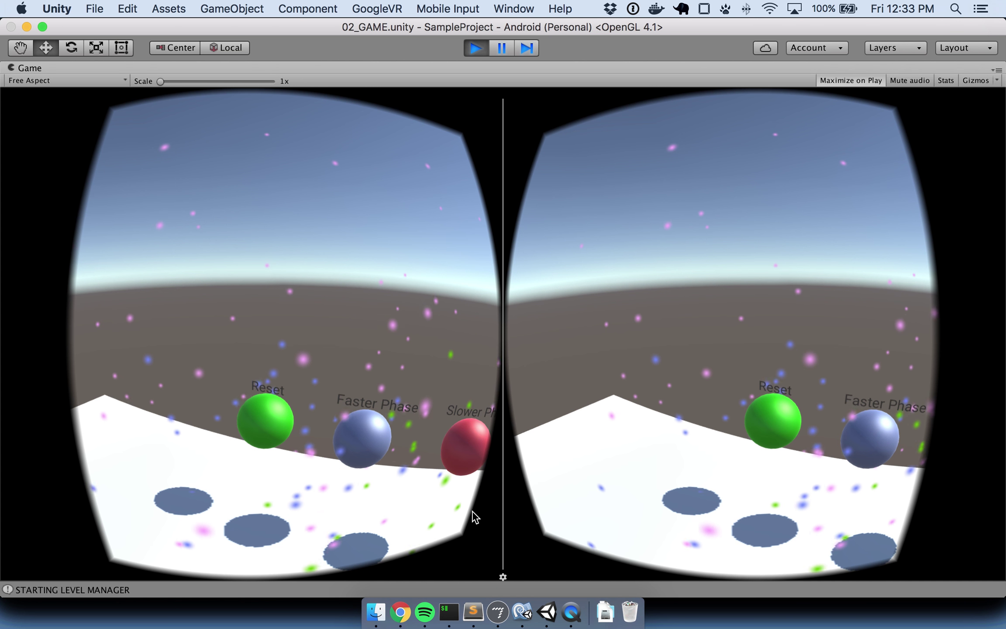
Step: Open GlobalScoreKeeper.cs in MonoDevelop and examine the OSC messages sent to Max by the reset() function
{"action": "left_click", "coordinate": [522, 614]}
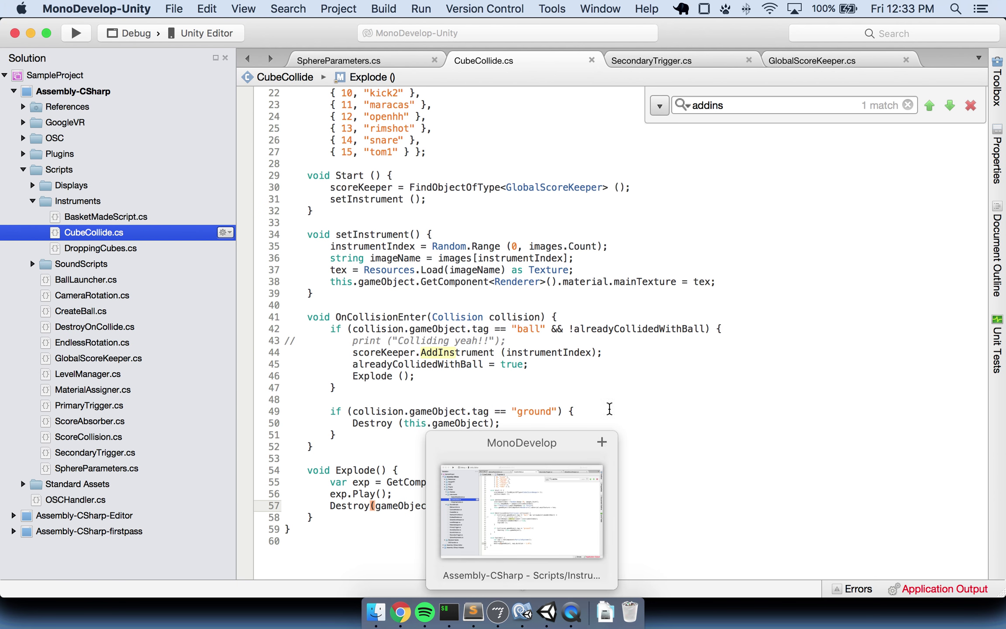
{"action": "left_click", "coordinate": [810, 63]}
{"action": "scroll", "coordinate": [481, 247], "scroll_direction": "down", "scroll_amount": 5}
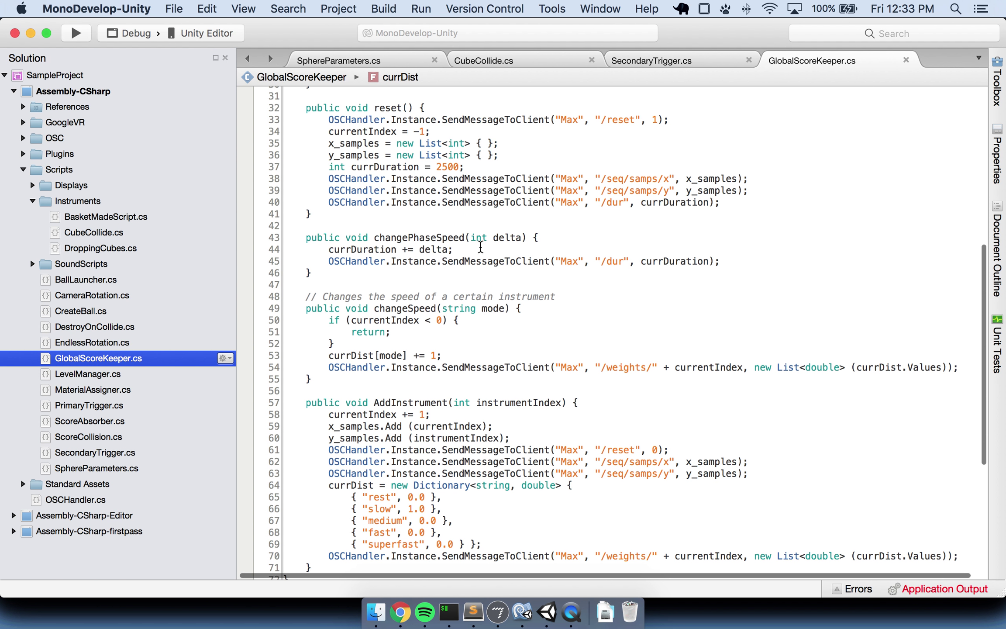
{"action": "left_click", "coordinate": [561, 190]}
{"action": "scroll", "coordinate": [535, 196], "scroll_direction": "up", "scroll_amount": 3}
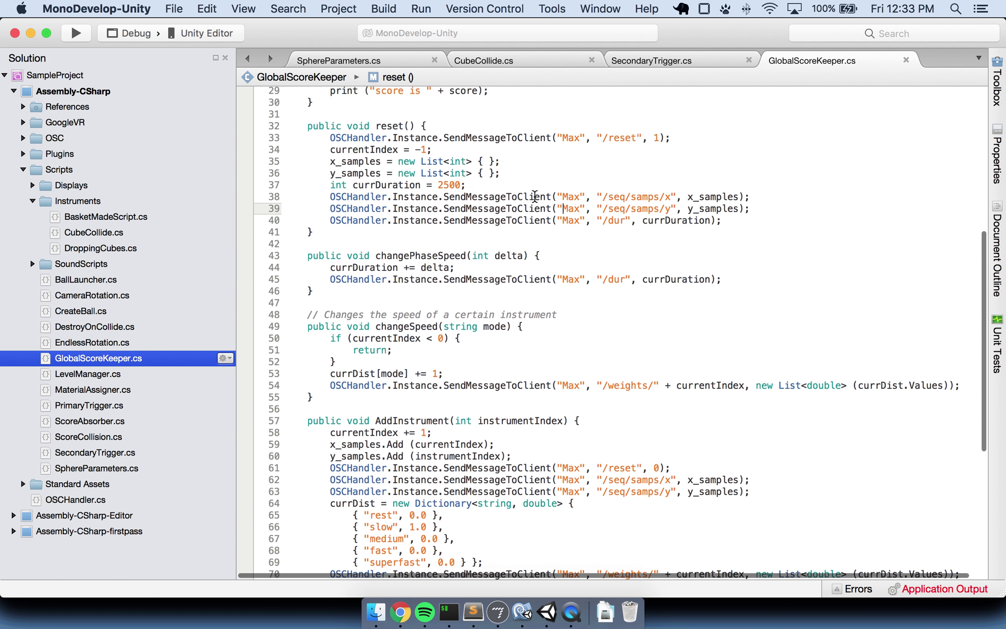
Step: Return to the Unity game and turn the camera from the spheres to the hoops, and bring up the Max patch
{"action": "key", "text": "super+Tab"}
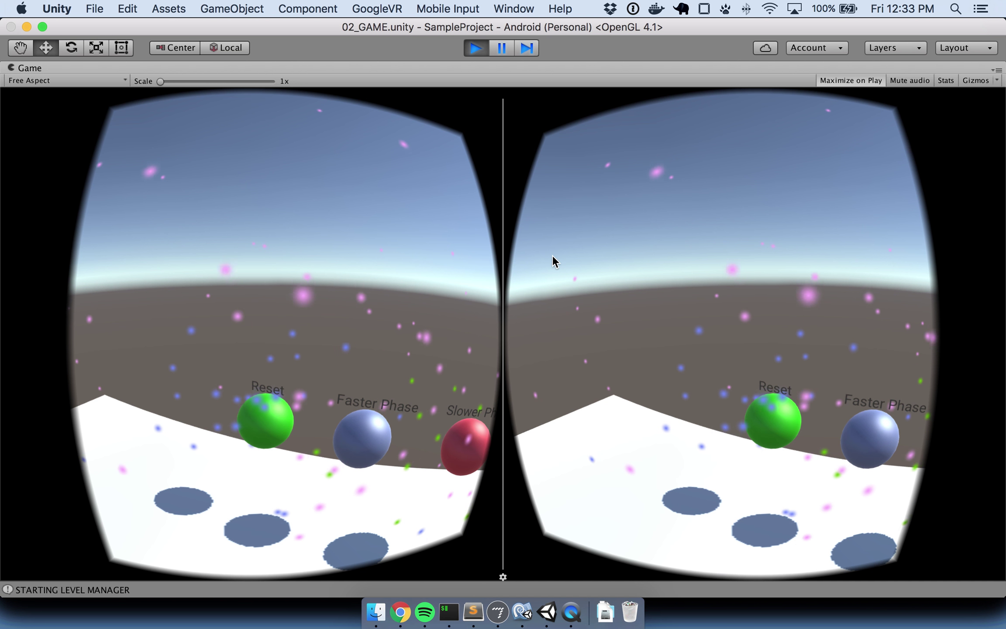
{"action": "key", "text": "alt"}
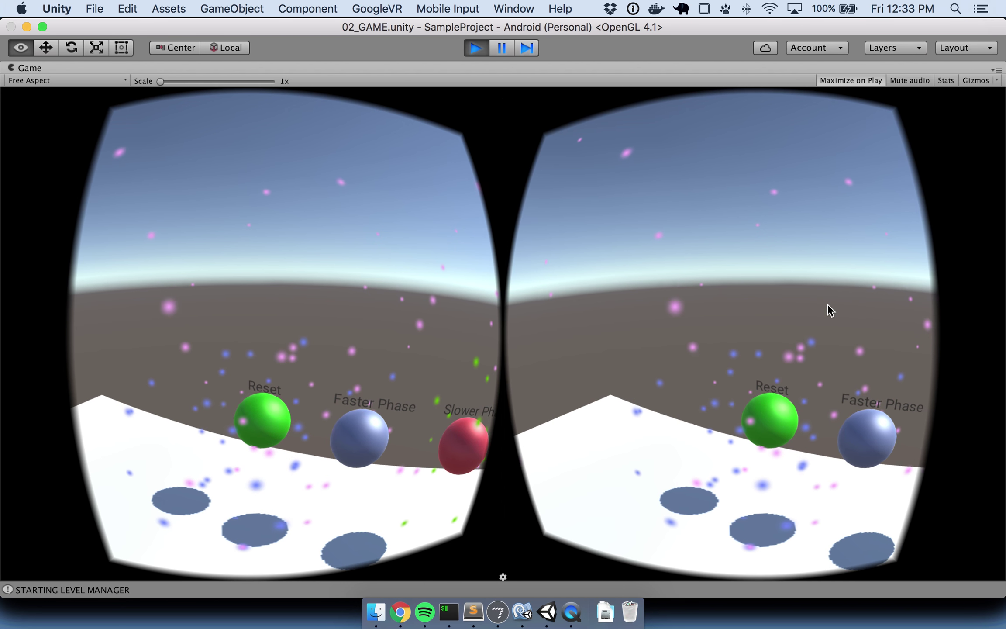
{"action": "left_click", "coordinate": [409, 323]}
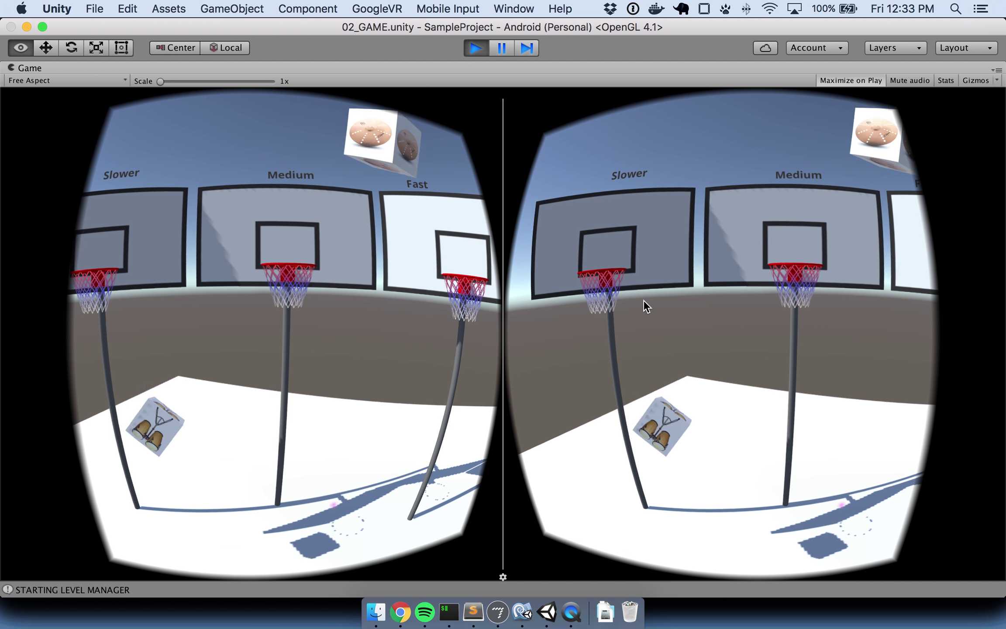
{"action": "left_click", "coordinate": [686, 355], "text": "alt"}
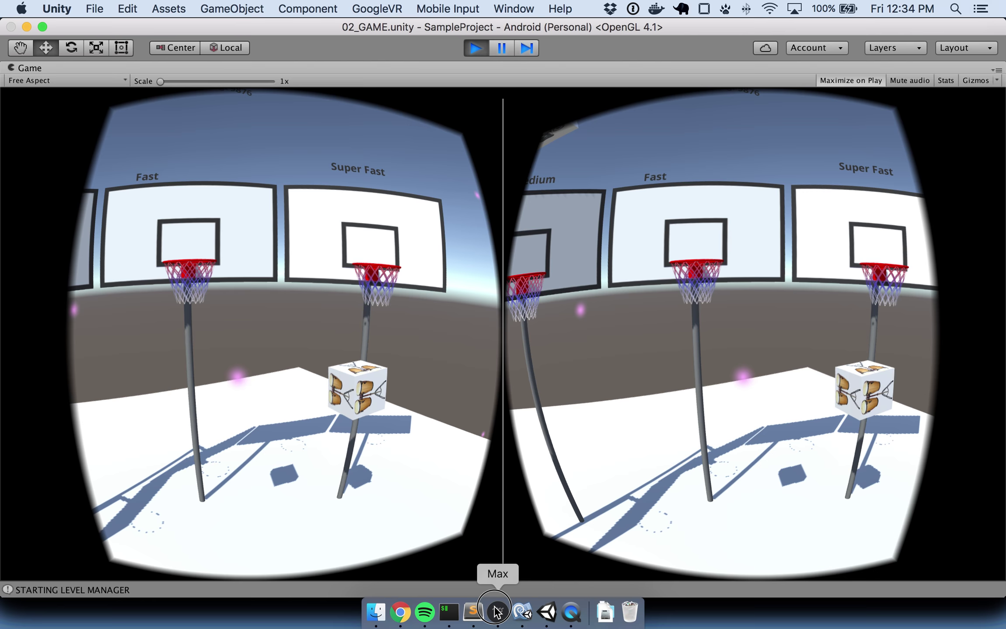
{"action": "left_click", "coordinate": [498, 612]}
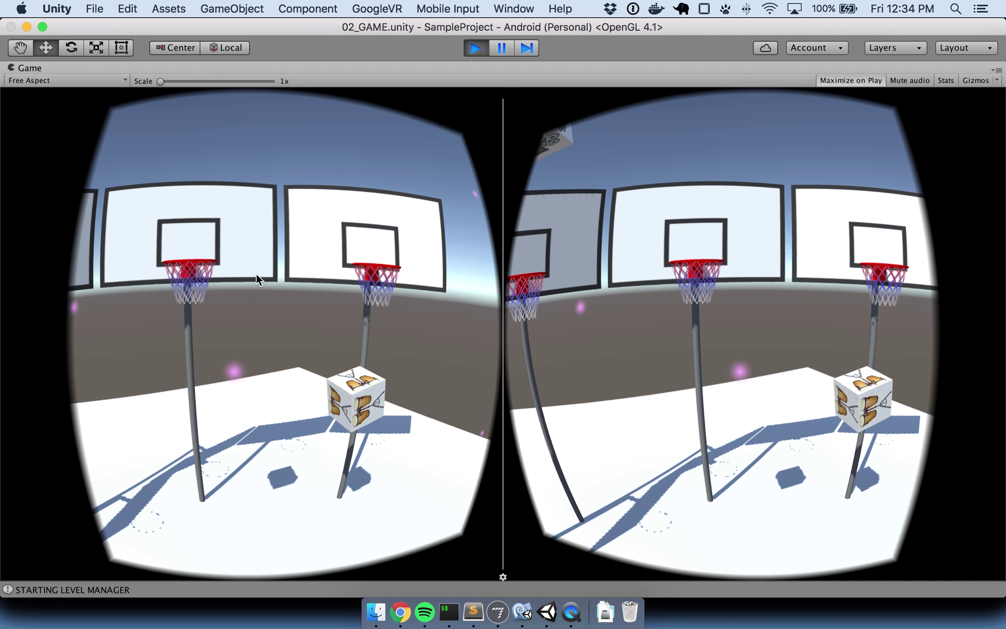
Step: Throw basketballs at the instrument cubes falling near the Medium hoop, and view the received sequence data in the Max patch
{"action": "key", "text": "alt"}
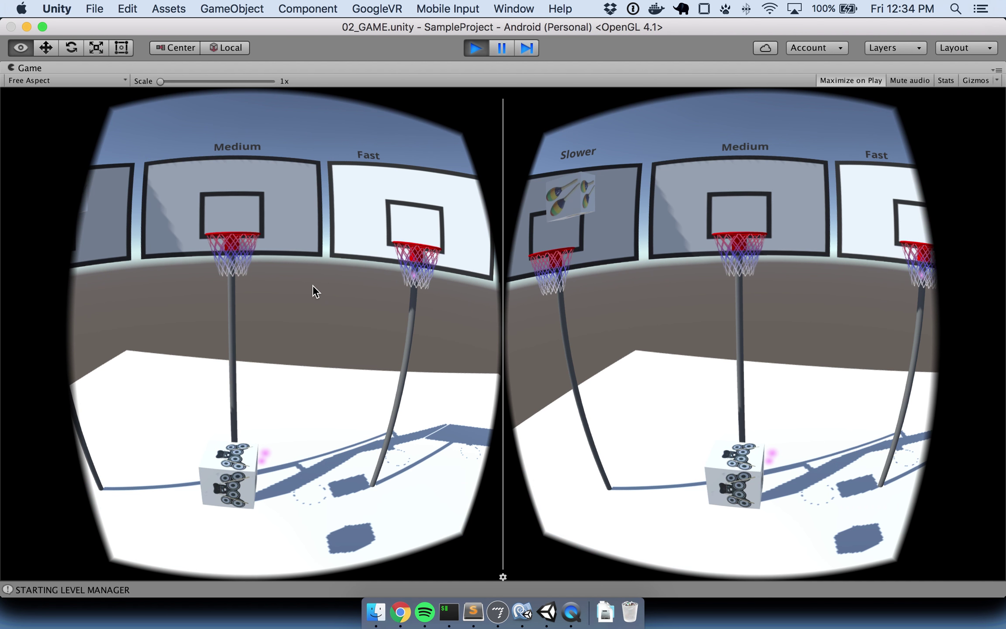
{"action": "key", "text": "alt"}
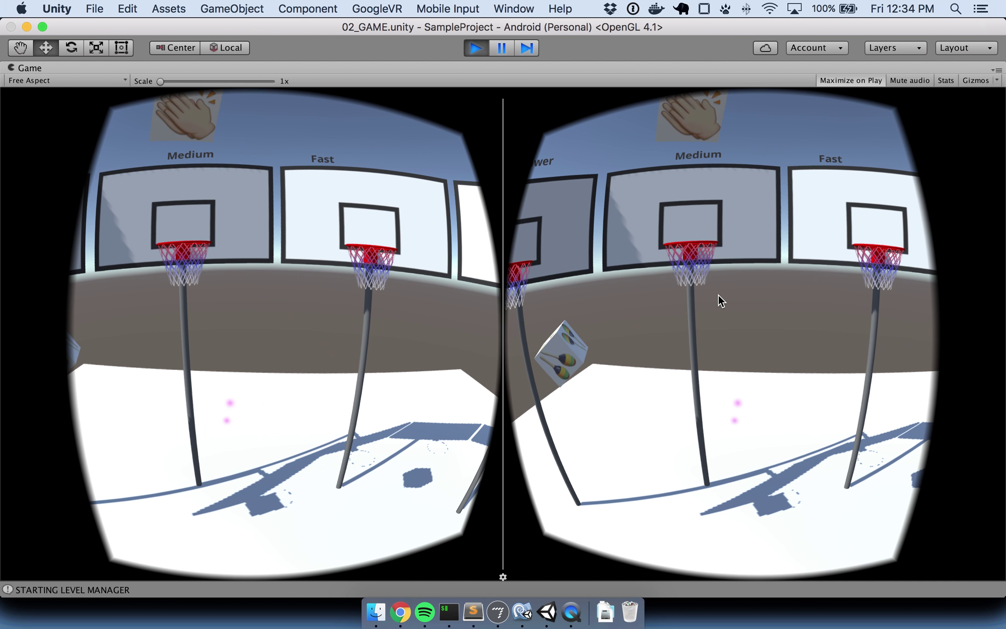
{"action": "key", "text": "alt"}
{"action": "left_click", "coordinate": [686, 307], "text": "alt"}
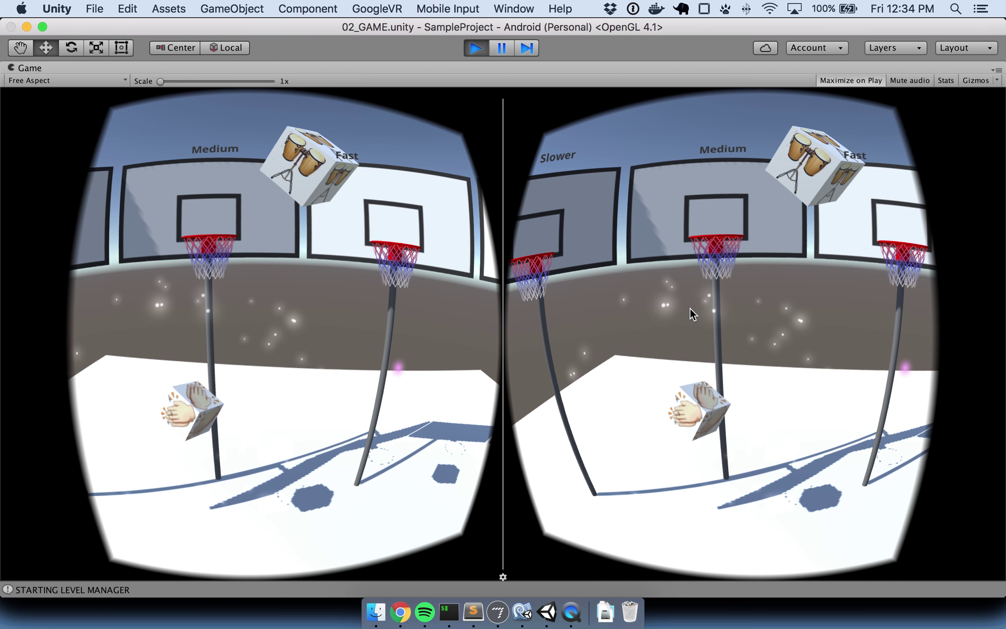
{"action": "key", "text": "super+Tab"}
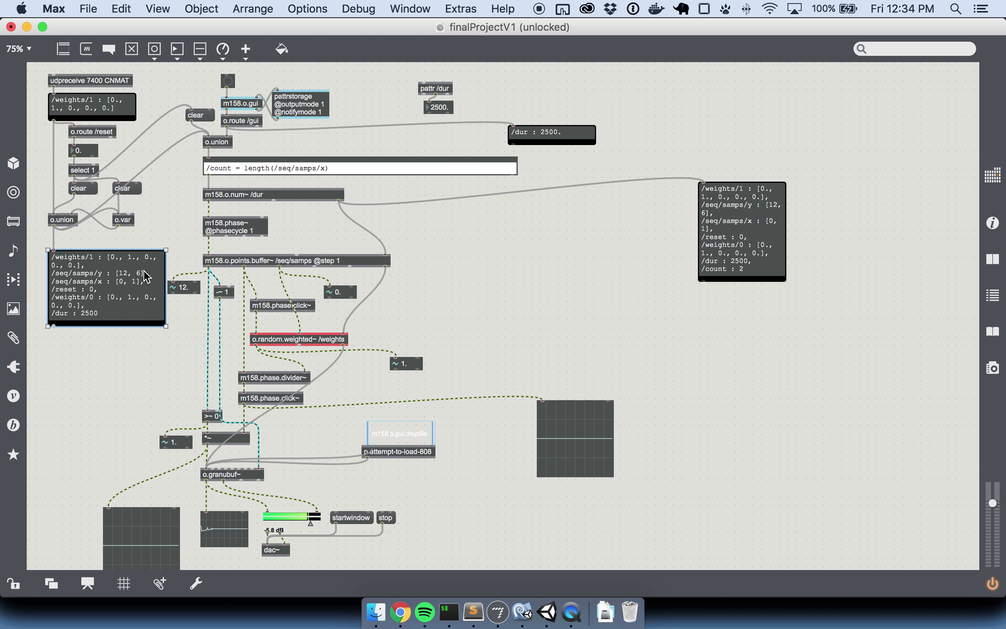
Step: Return to the Unity game, tilt the camera up above the Medium hoop and throw basketballs into it
{"action": "key", "text": "super+Tab"}
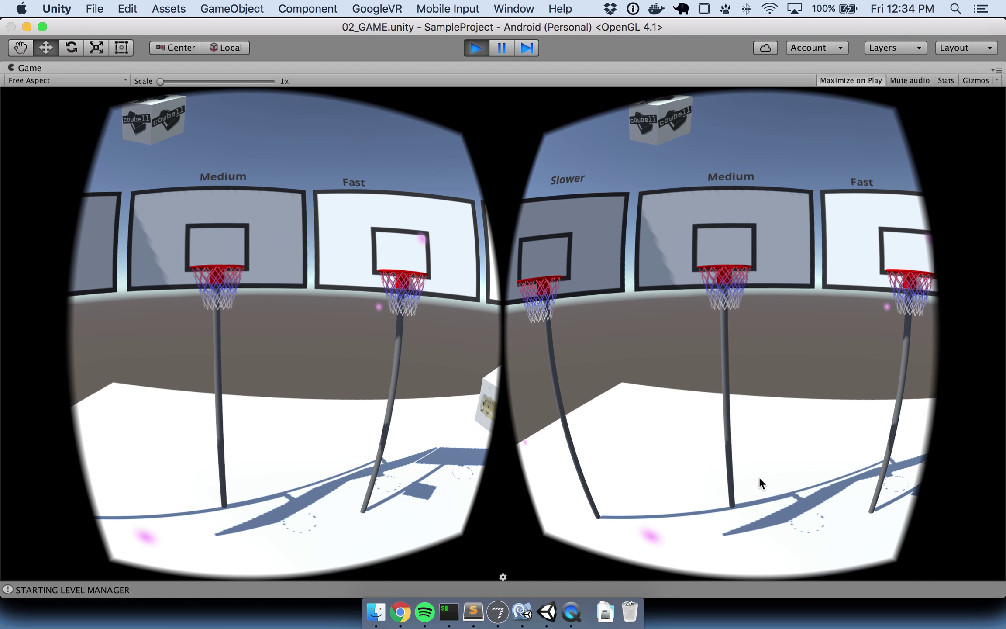
{"action": "key", "text": "alt"}
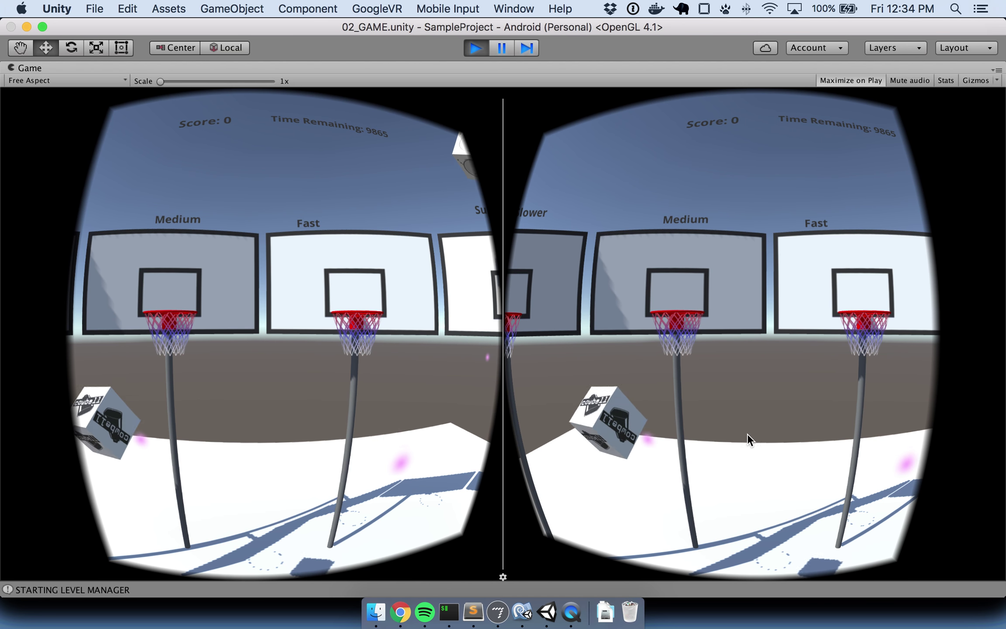
{"action": "key", "text": "alt"}
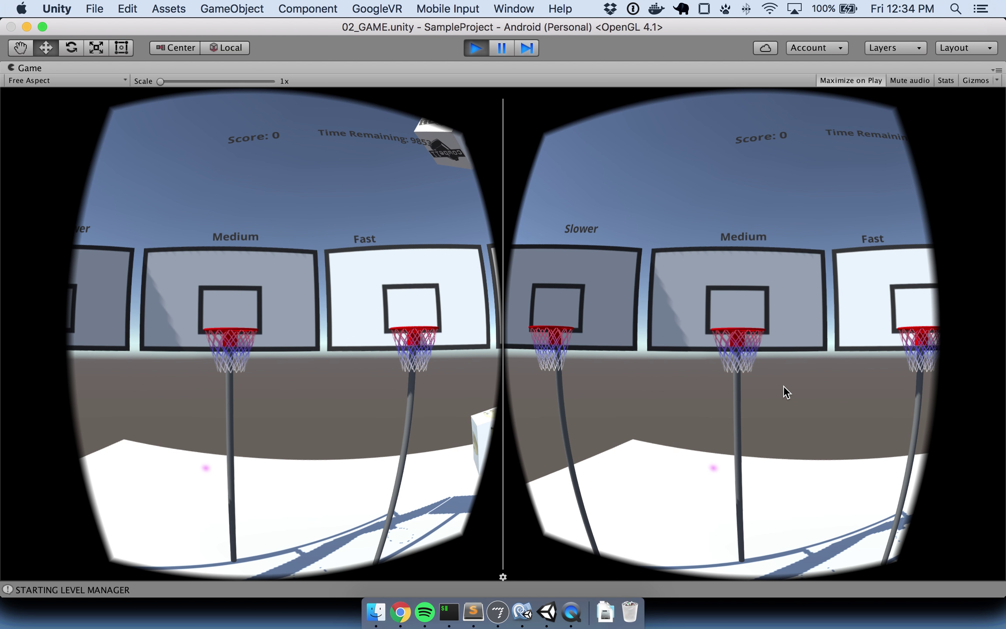
{"action": "key", "text": "alt"}
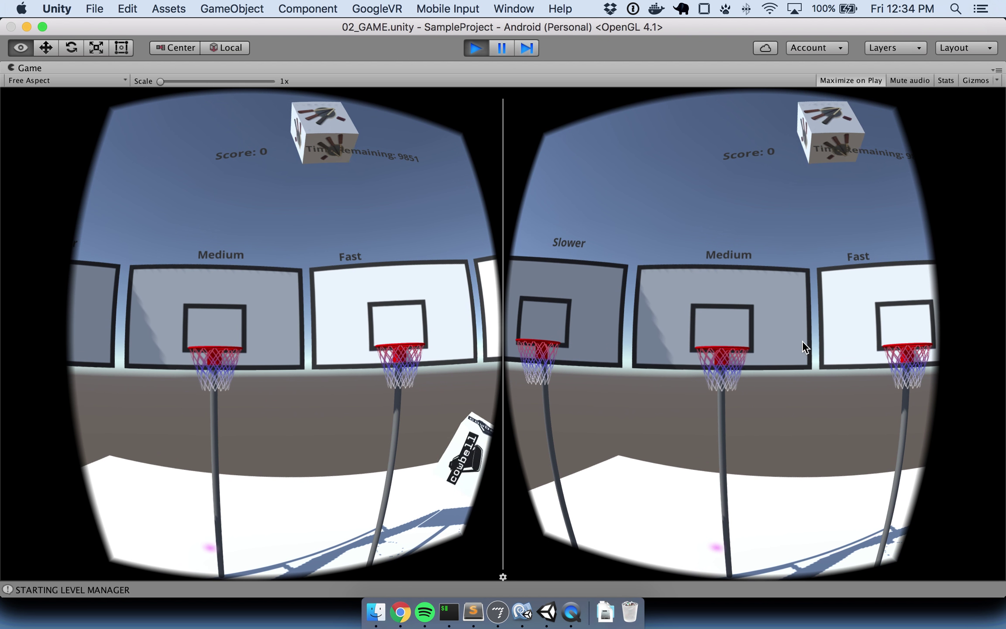
{"action": "left_click", "coordinate": [801, 339]}
{"action": "key", "text": "alt"}
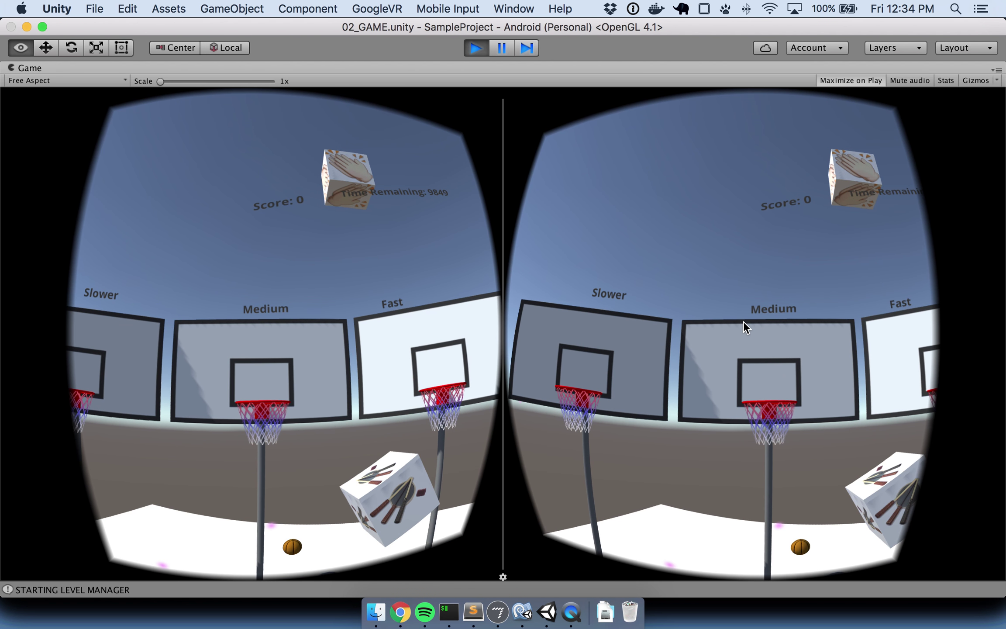
{"action": "left_click", "coordinate": [772, 288]}
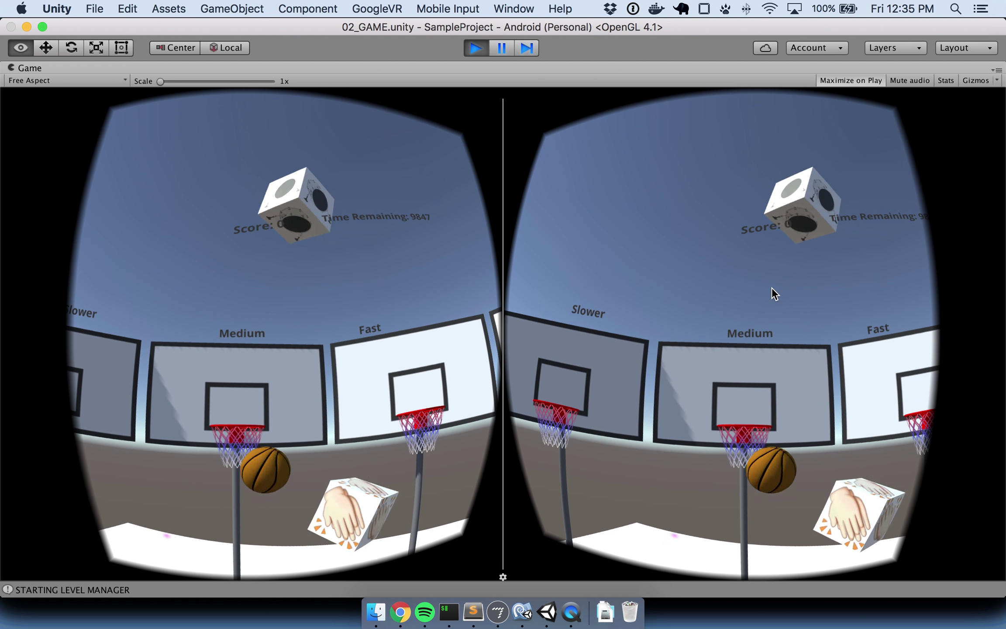
{"action": "left_click", "coordinate": [781, 235]}
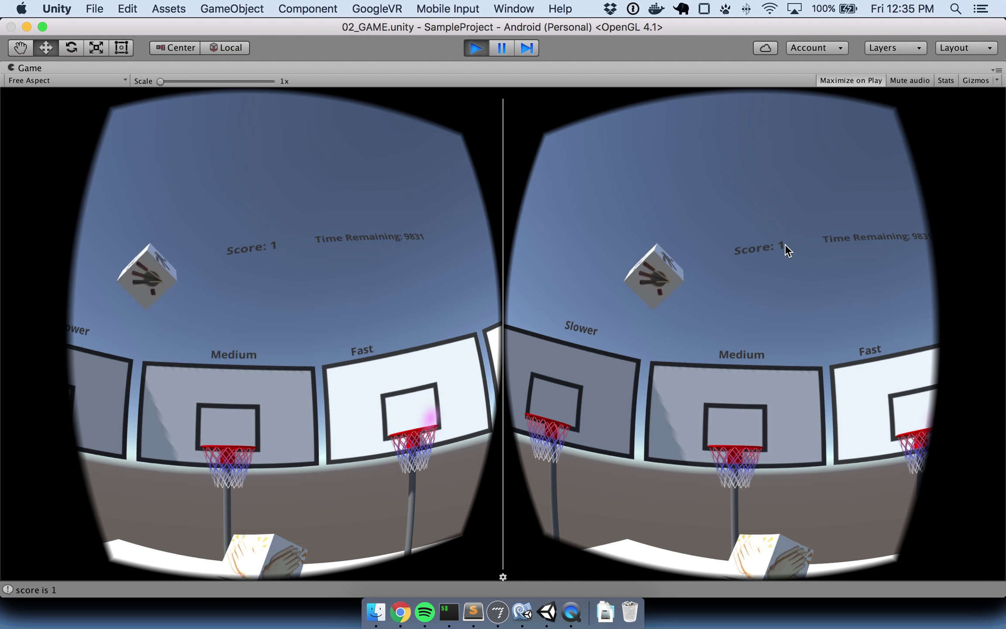
{"action": "left_click", "coordinate": [785, 245]}
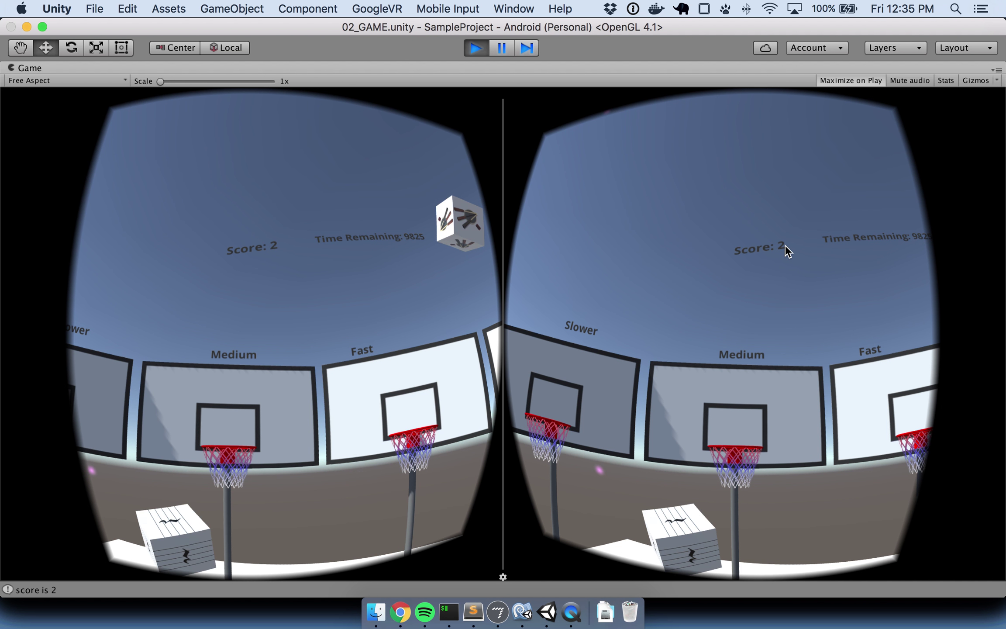
Step: Lower the system volume by one level and turn the game camera to the Super Fast hoop
{"action": "key", "text": "XF86AudioLowerVolume"}
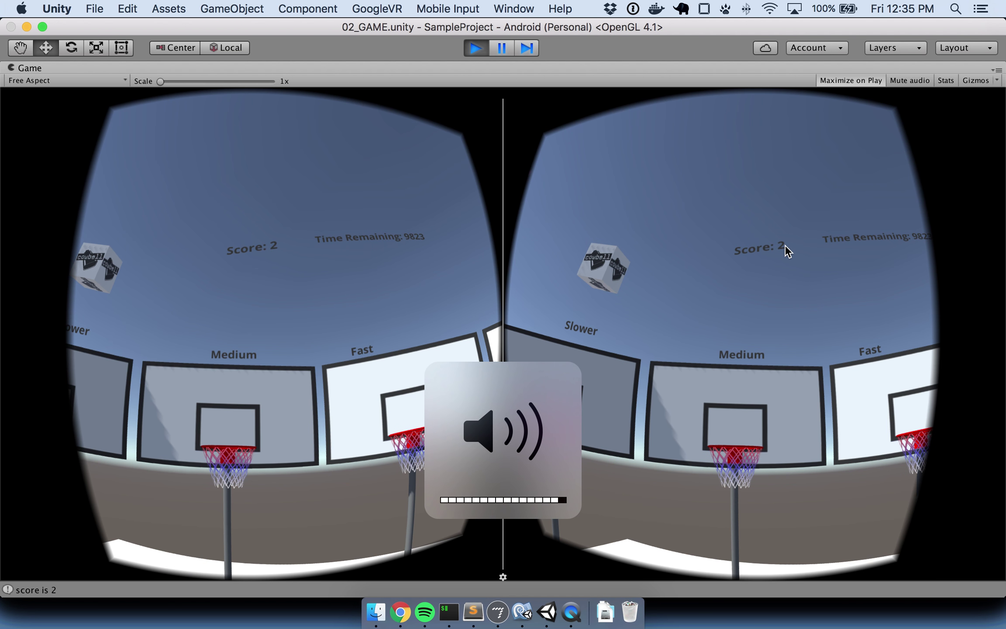
{"action": "key", "text": "alt"}
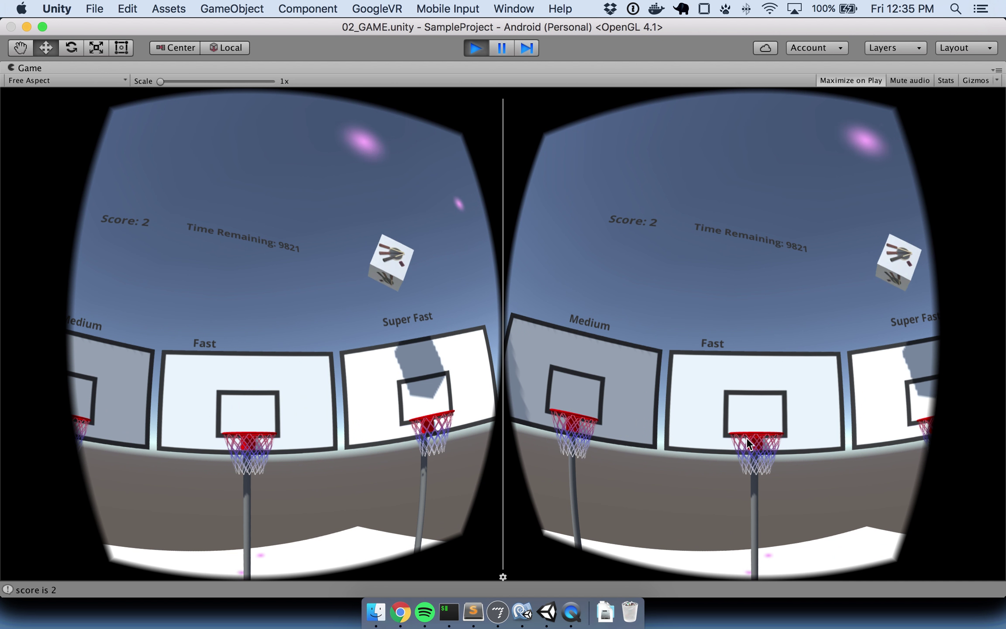
{"action": "key", "text": "alt"}
{"action": "key", "text": "alt"}
{"action": "key", "text": "alt"}
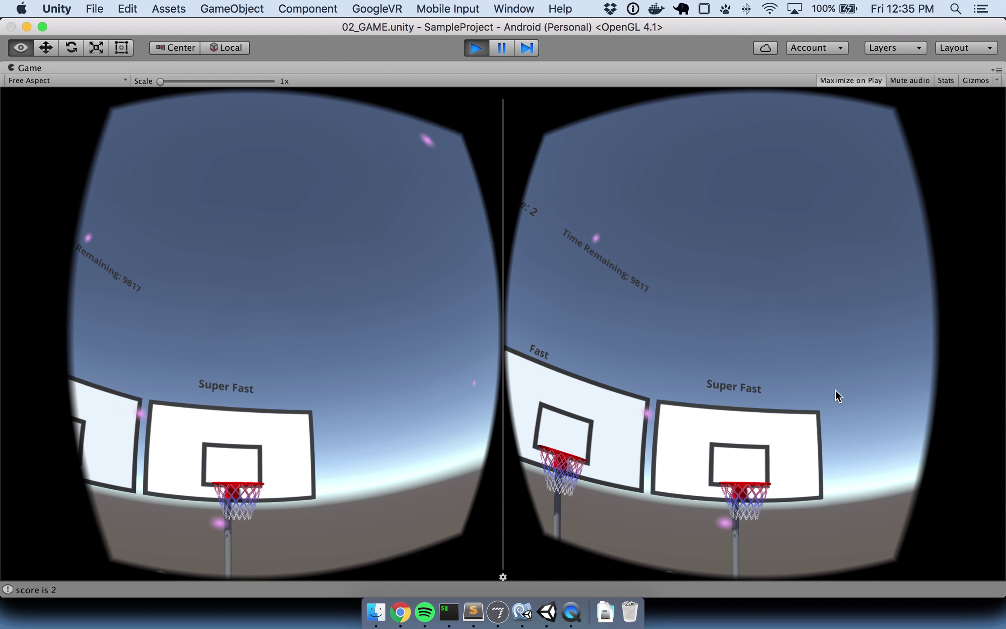
Step: Throw several basketballs toward the Super Fast hoop, fine-tuning the aim between shots
{"action": "left_click", "coordinate": [835, 390]}
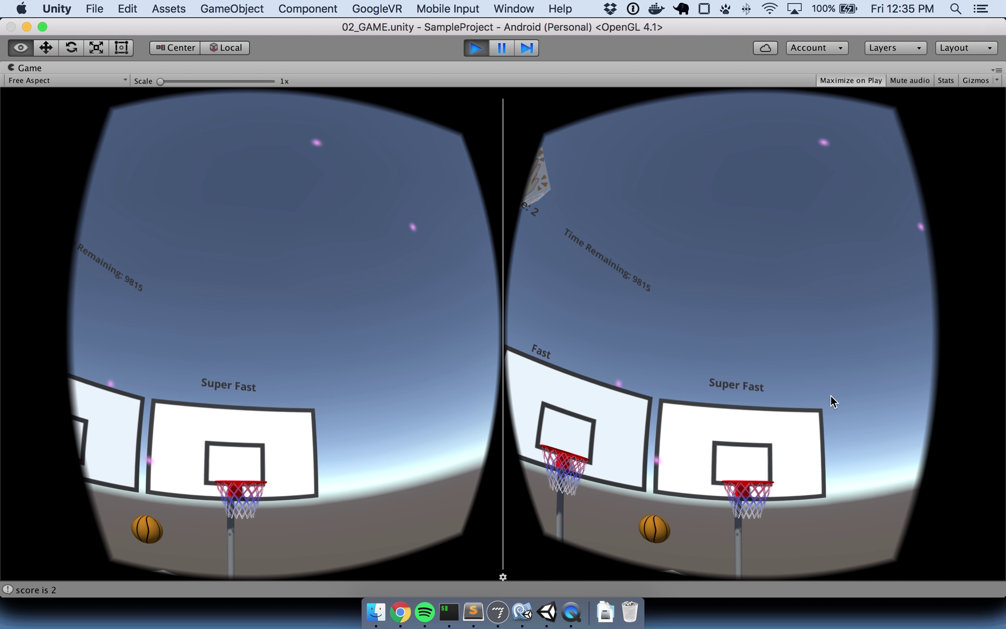
{"action": "left_click", "coordinate": [834, 401]}
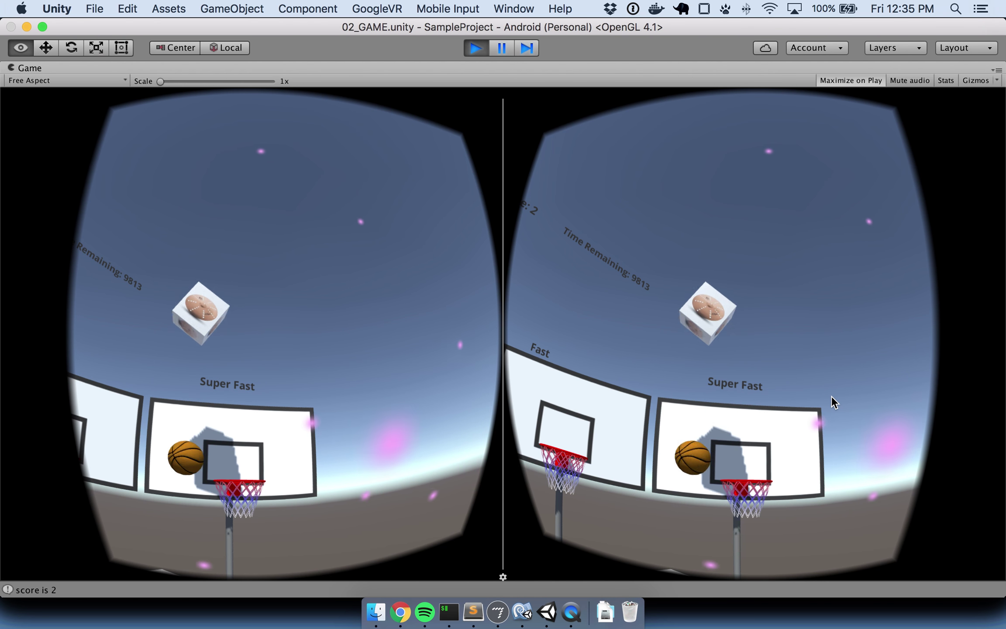
{"action": "left_click", "coordinate": [836, 411]}
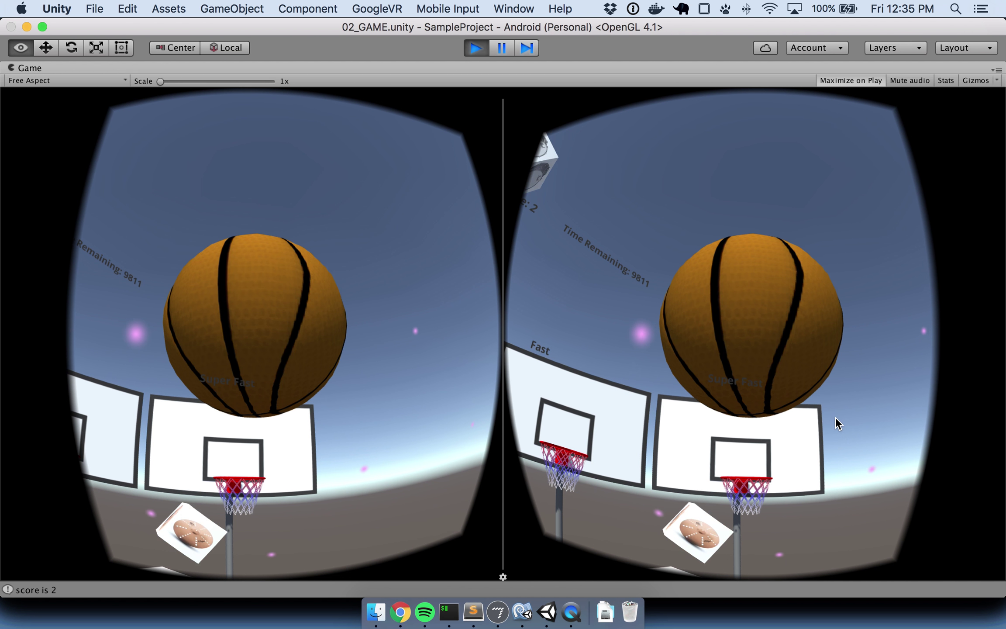
Step: Throw three more basketballs into the Super Fast hoop, adjusting the aim slightly between shots
{"action": "left_click", "coordinate": [834, 419]}
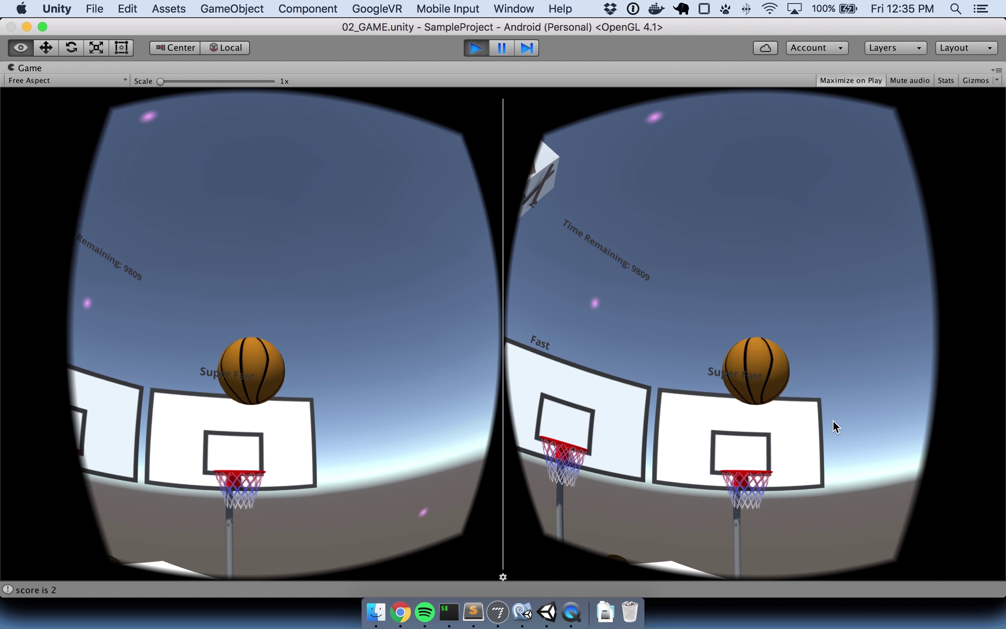
{"action": "left_click", "coordinate": [825, 429]}
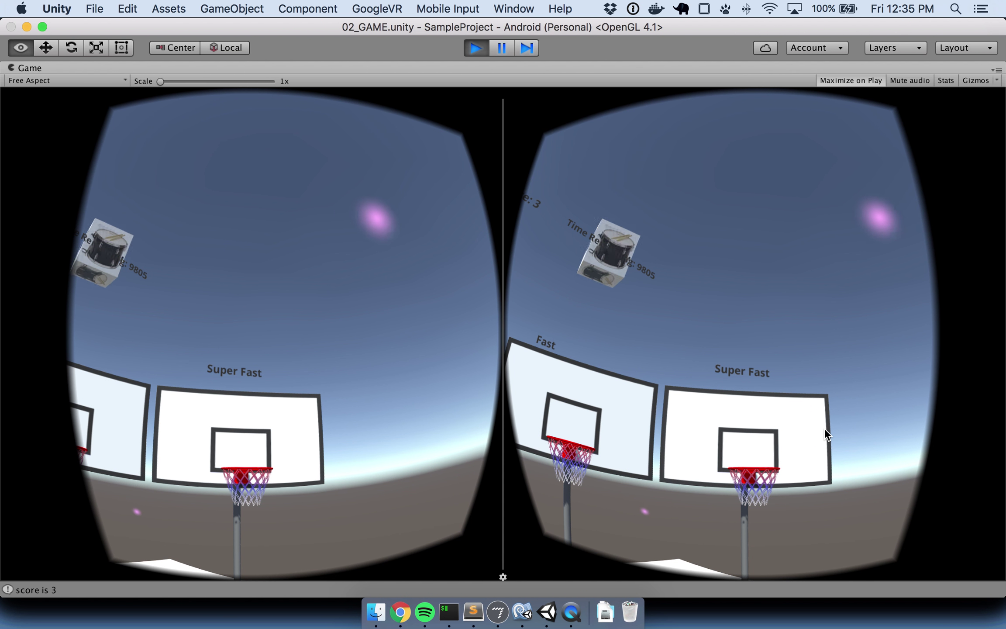
{"action": "left_click", "coordinate": [823, 427]}
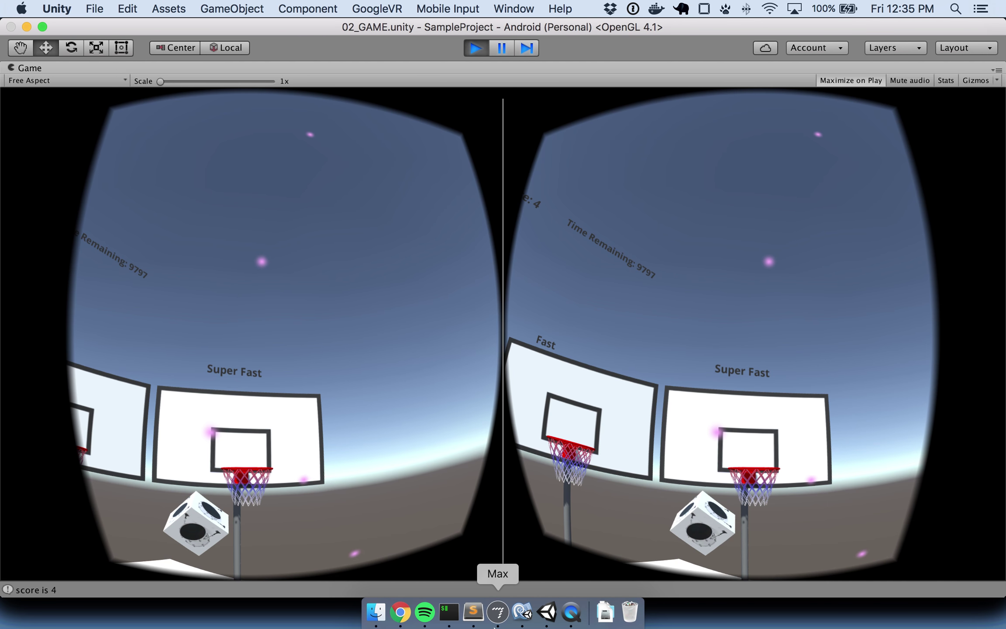
Step: Switch to the Max patch, raise the system volume one level, and examine the received weights and sequence data
{"action": "left_click", "coordinate": [498, 620]}
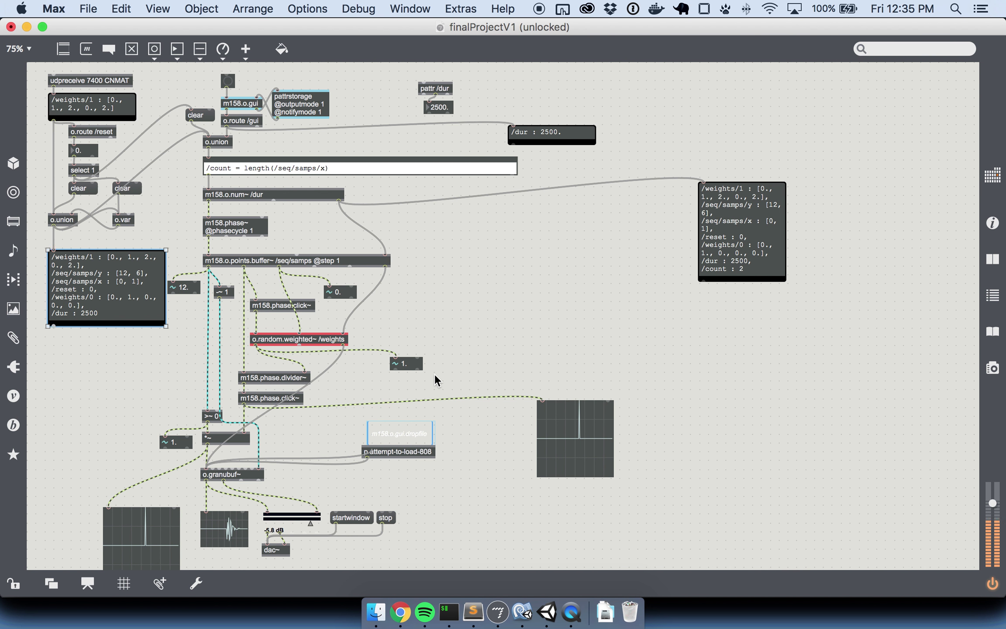
{"action": "key", "text": "XF86AudioRaiseVolume"}
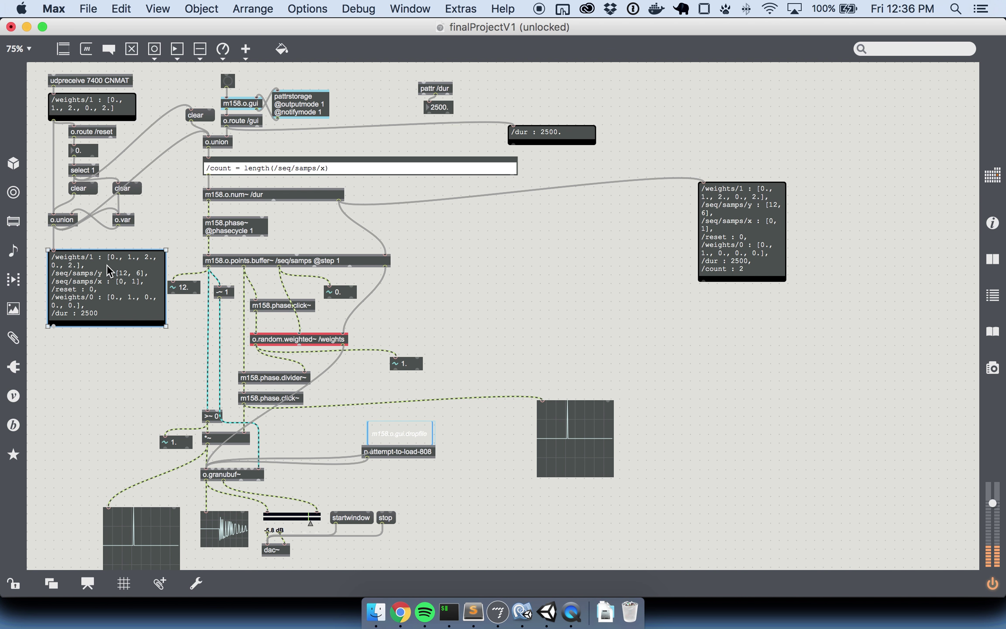
Step: Return to the Unity game and throw basketballs at the instrument cubes falling near the Fast and Medium hoops
{"action": "key", "text": "super+Tab"}
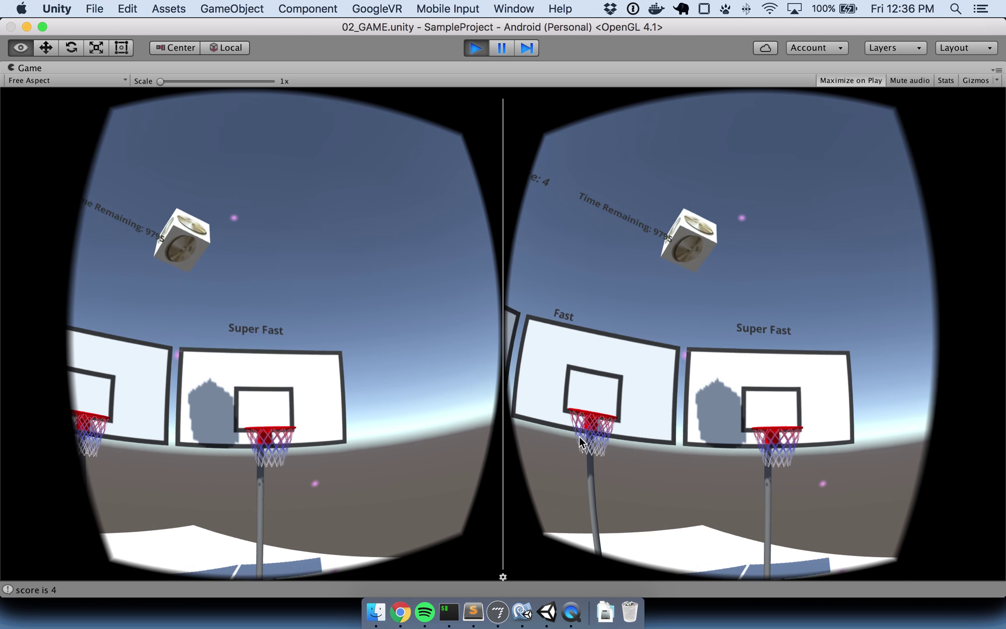
{"action": "left_click_drag", "start_coordinate": [580, 436], "coordinate": [538, 448], "text": "alt"}
{"action": "left_click_drag", "start_coordinate": [865, 323], "coordinate": [630, 385], "text": "alt"}
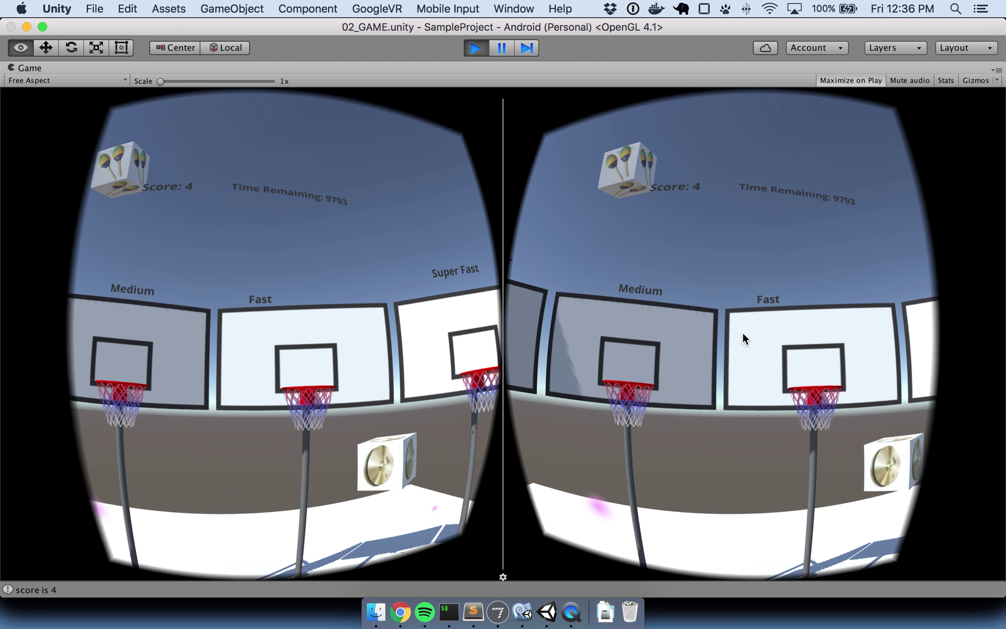
{"action": "left_click", "coordinate": [673, 371]}
{"action": "left_click", "coordinate": [701, 373]}
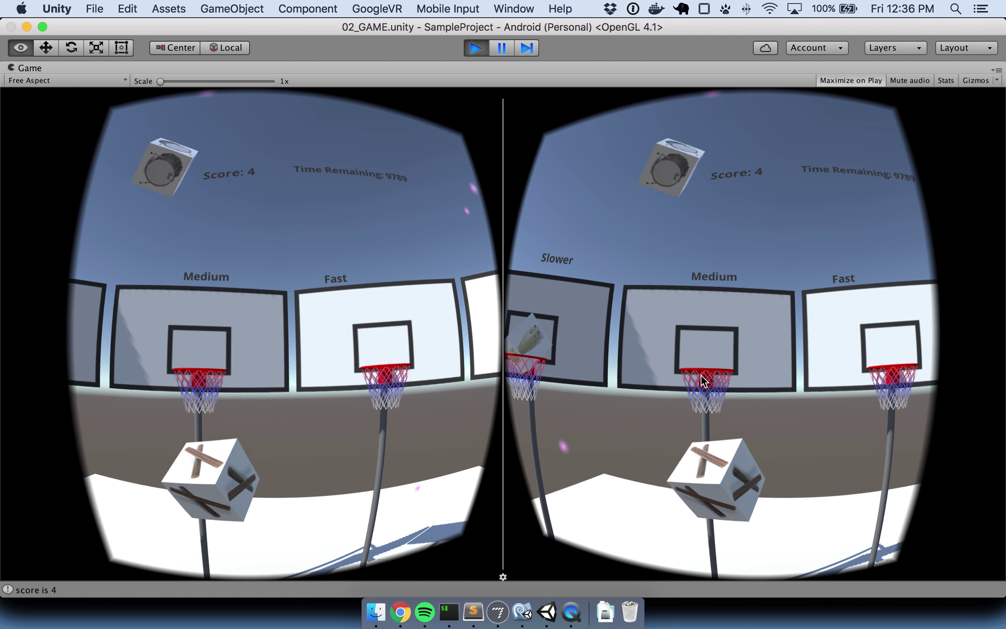
{"action": "mouse_move", "coordinate": [701, 375]}
{"action": "left_mouse_down", "text": "alt"}
{"action": "mouse_move", "coordinate": [589, 389]}
{"action": "mouse_move", "coordinate": [714, 384]}
{"action": "left_mouse_up", "text": "alt"}
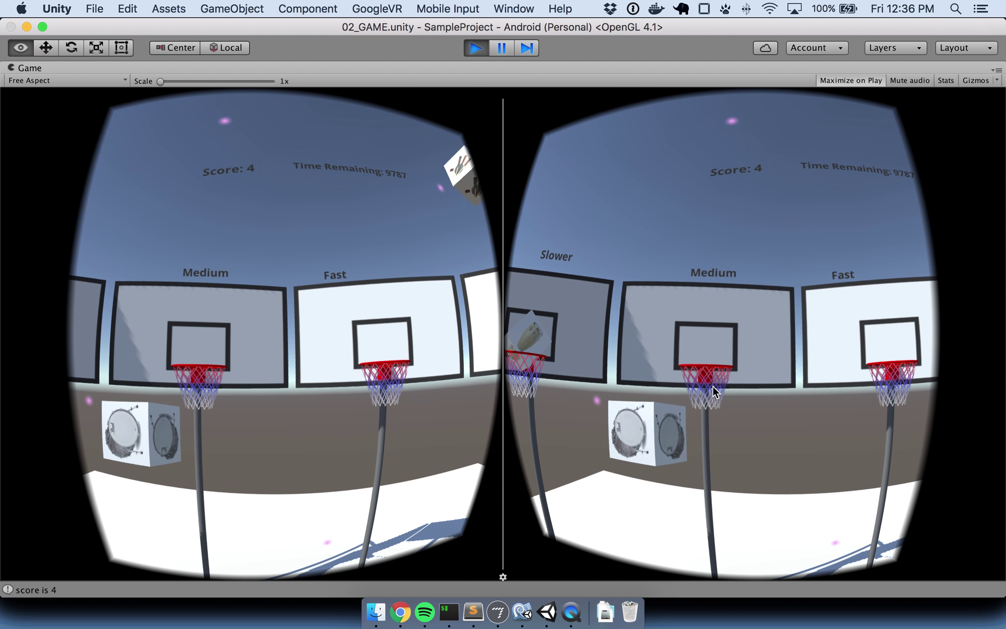
{"action": "key", "text": "alt"}
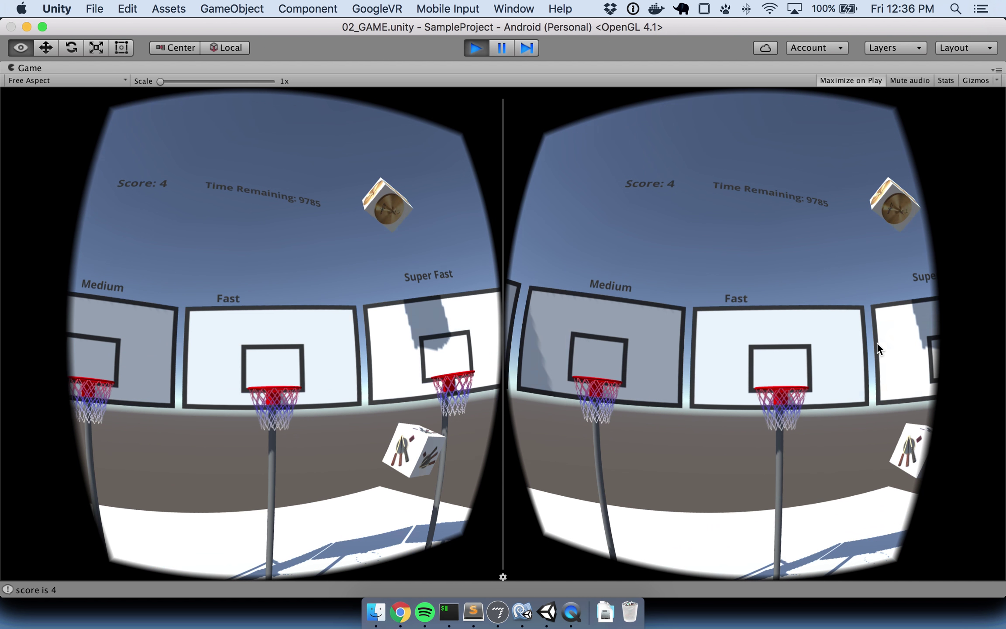
Step: Throw a basketball at the cube below the Super Fast hoop and another at the cowbell cube between Slower and Medium
{"action": "key", "text": "alt"}
{"action": "left_click", "coordinate": [864, 390]}
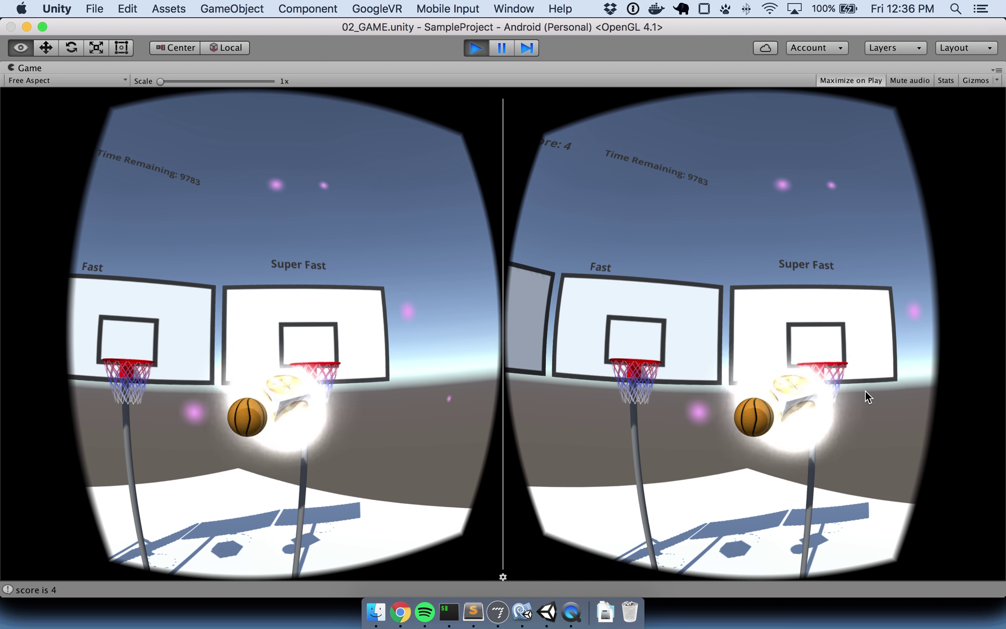
{"action": "key", "text": "alt"}
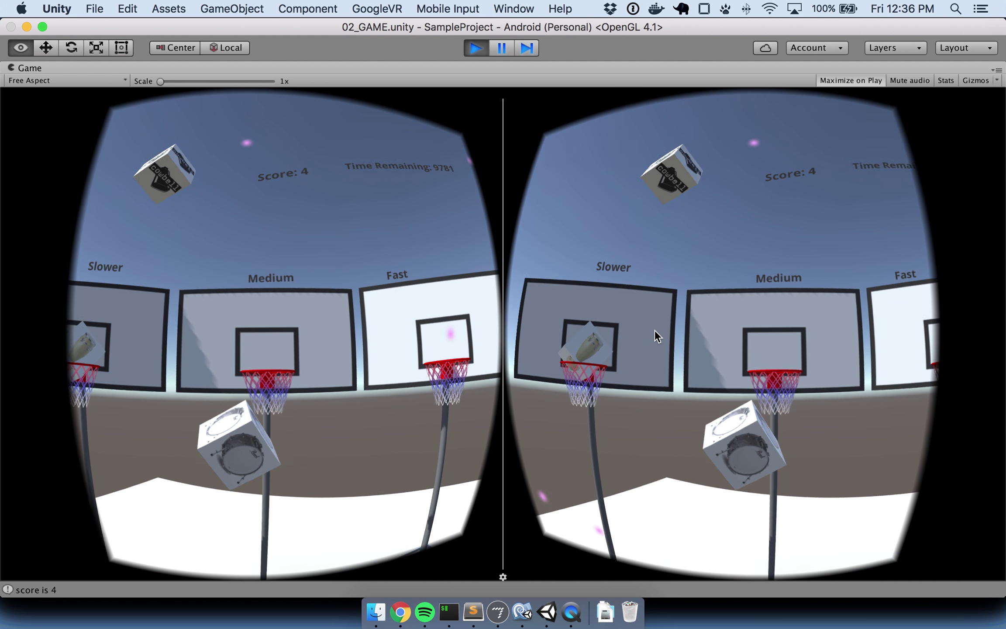
{"action": "key", "text": "alt"}
{"action": "left_click", "coordinate": [639, 375]}
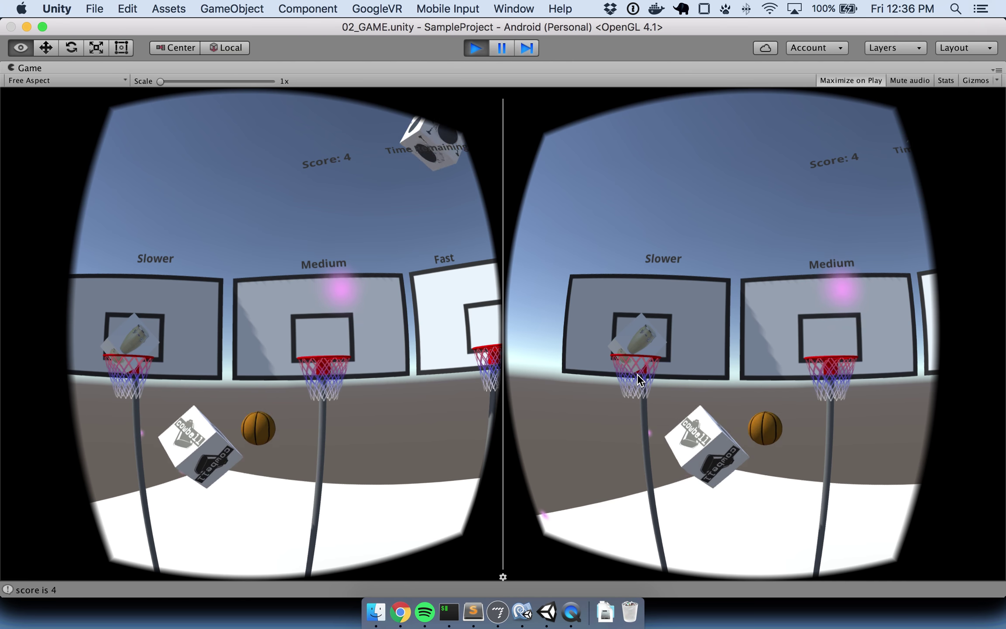
{"action": "key", "text": "alt"}
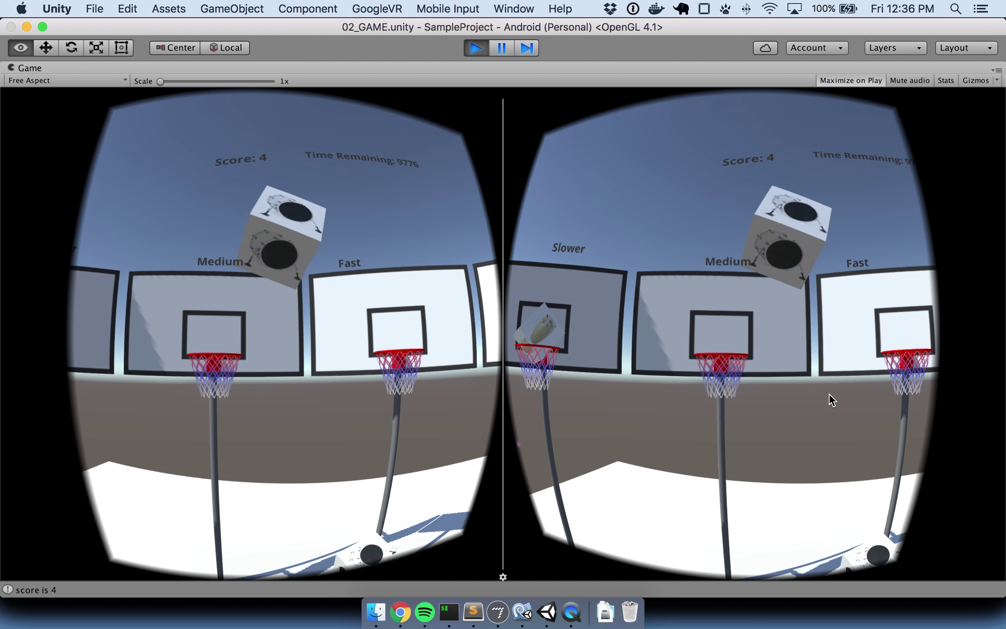
Step: Hit the kick drum cube and the next instrument cube falling between the Medium and Fast hoops with basketballs
{"action": "key", "text": "alt"}
{"action": "left_click", "coordinate": [836, 392]}
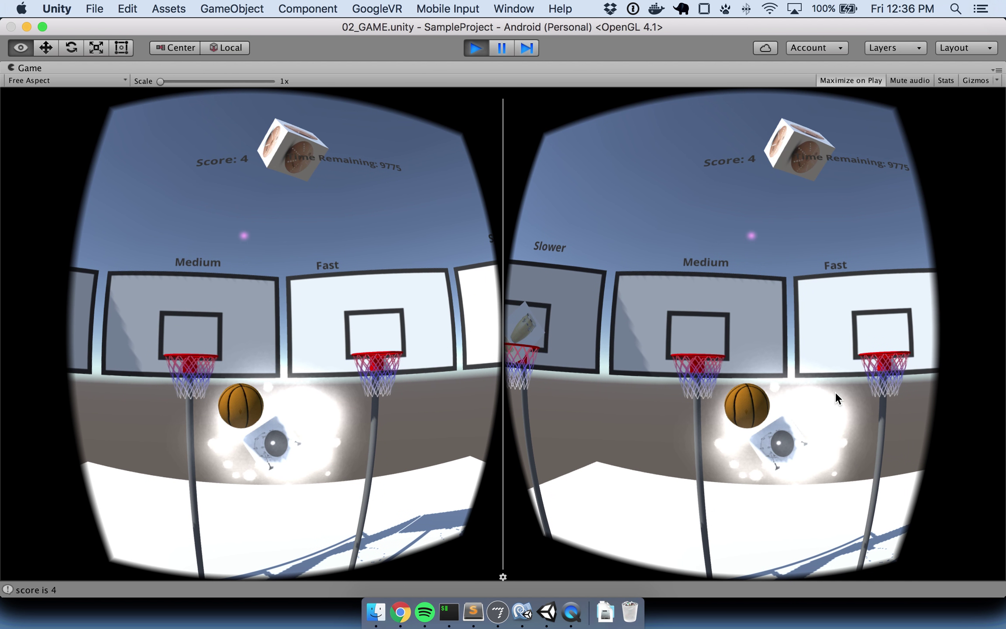
{"action": "key", "text": "alt"}
{"action": "left_click", "coordinate": [902, 403]}
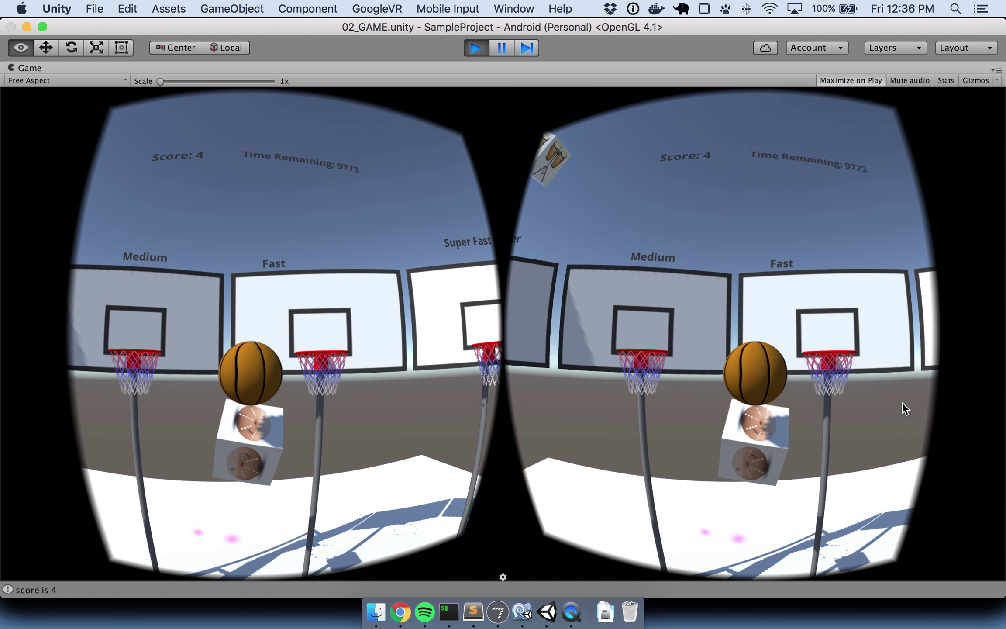
{"action": "left_click", "coordinate": [903, 403]}
{"action": "key", "text": "alt"}
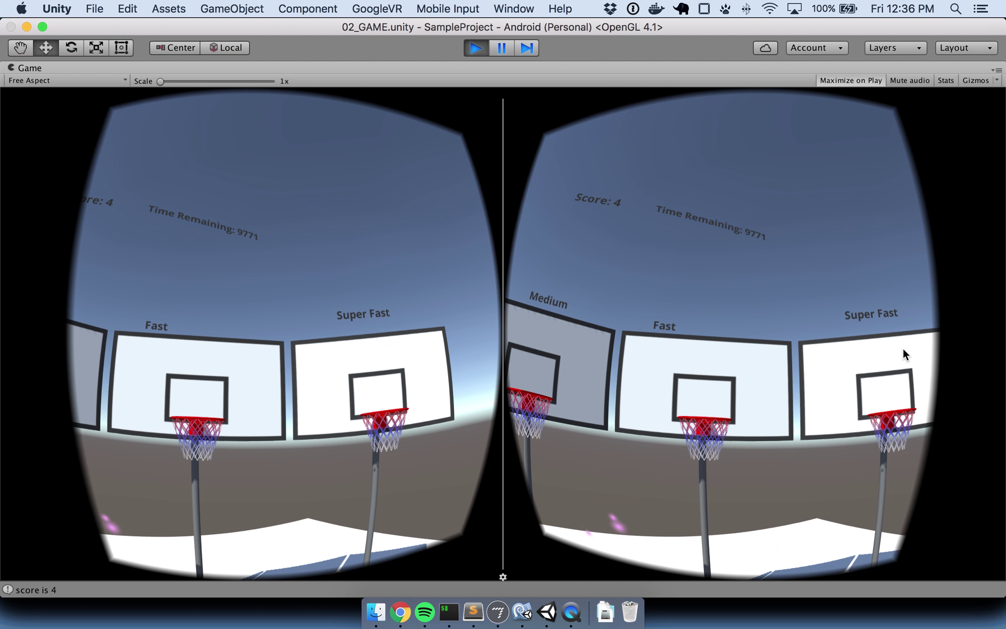
Step: Lower the system volume by several levels, to 12 bars
{"action": "key", "text": "XF86AudioRaiseVolume"}
{"action": "key", "text": "XF86AudioLowerVolume"}
{"action": "key", "text": "XF86AudioLowerVolume"}
{"action": "key", "text": "XF86AudioLowerVolume"}
{"action": "key", "text": "XF86AudioLowerVolume"}
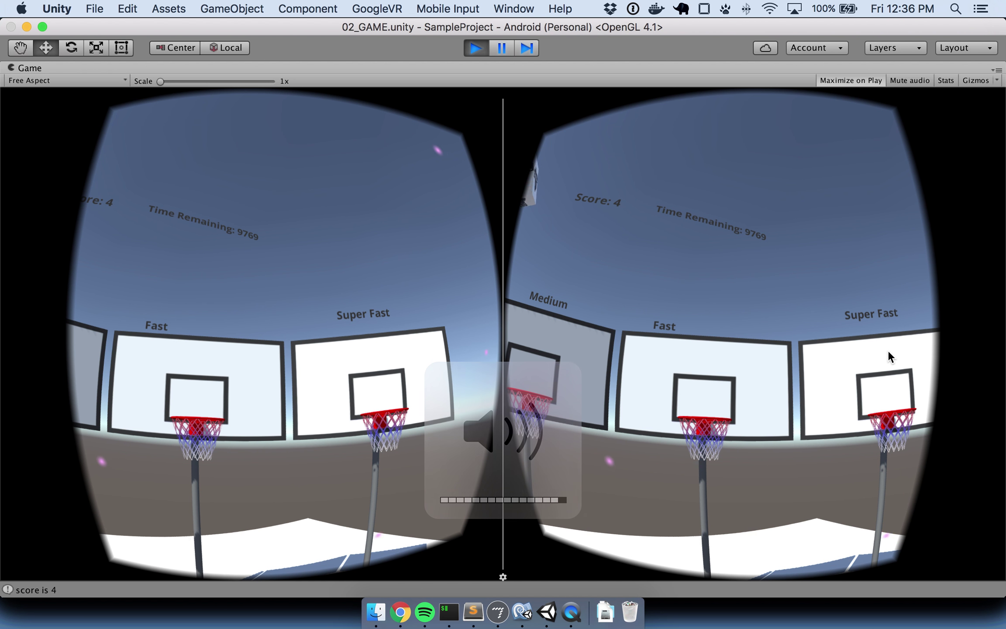
Step: Turn the camera to the Fast hoop, aim above it and throw several basketballs into it
{"action": "key", "text": "alt"}
{"action": "key", "text": "alt"}
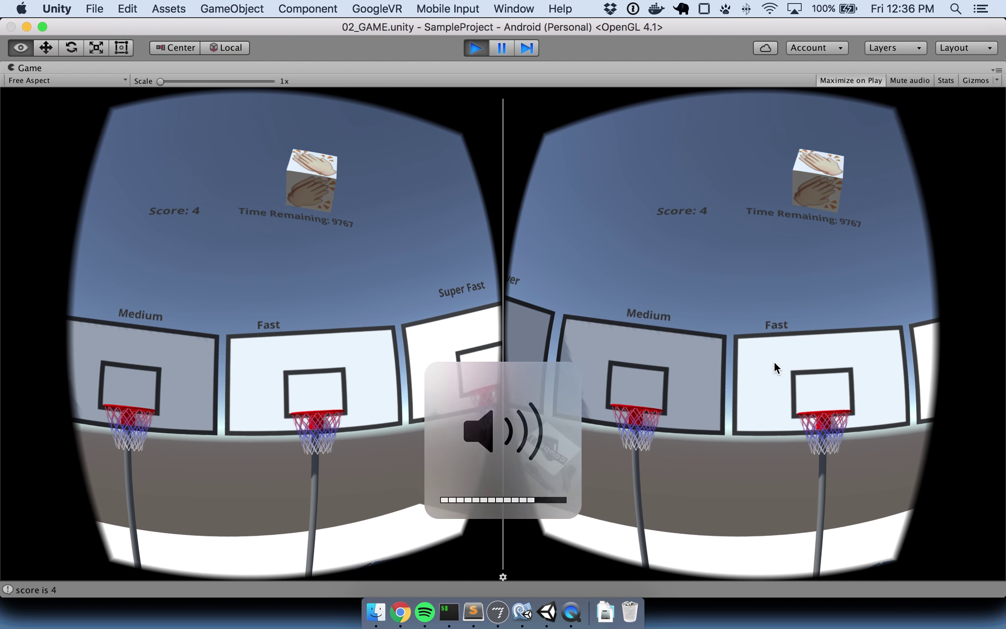
{"action": "key", "text": "alt"}
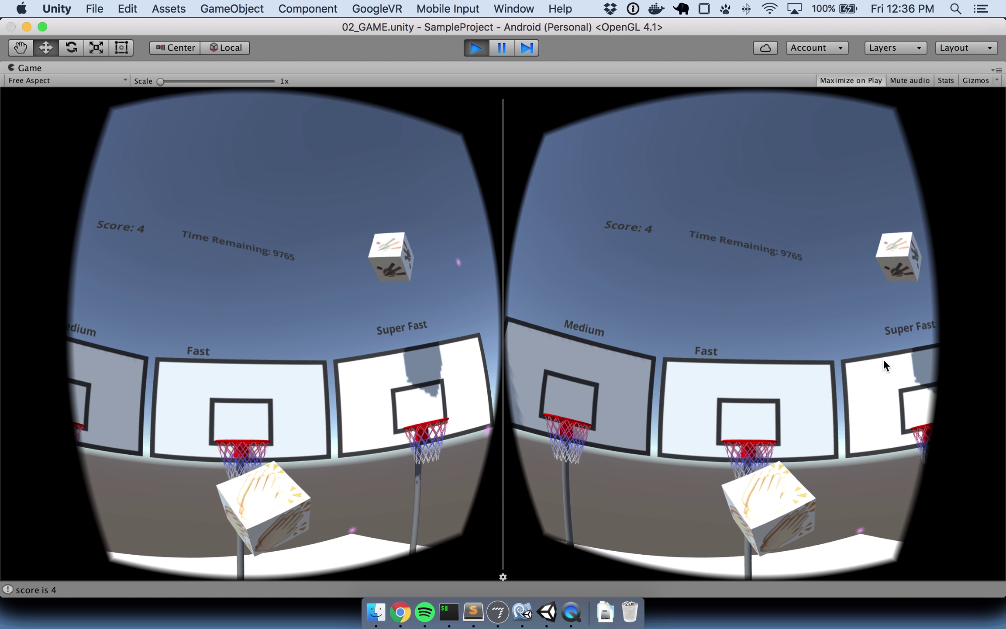
{"action": "left_click", "coordinate": [807, 437]}
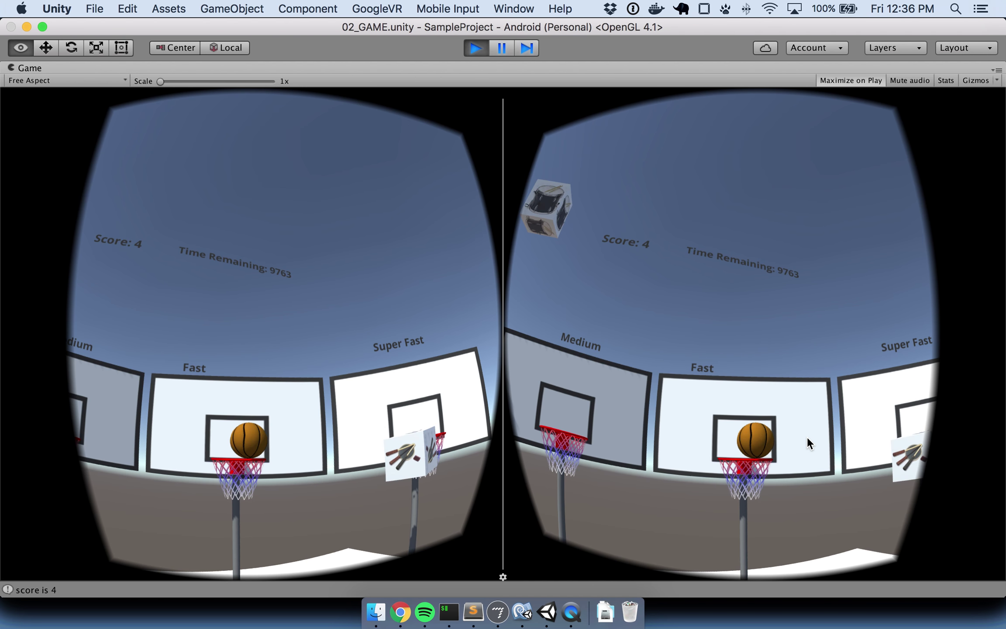
{"action": "key", "text": "alt"}
{"action": "left_click", "coordinate": [791, 432]}
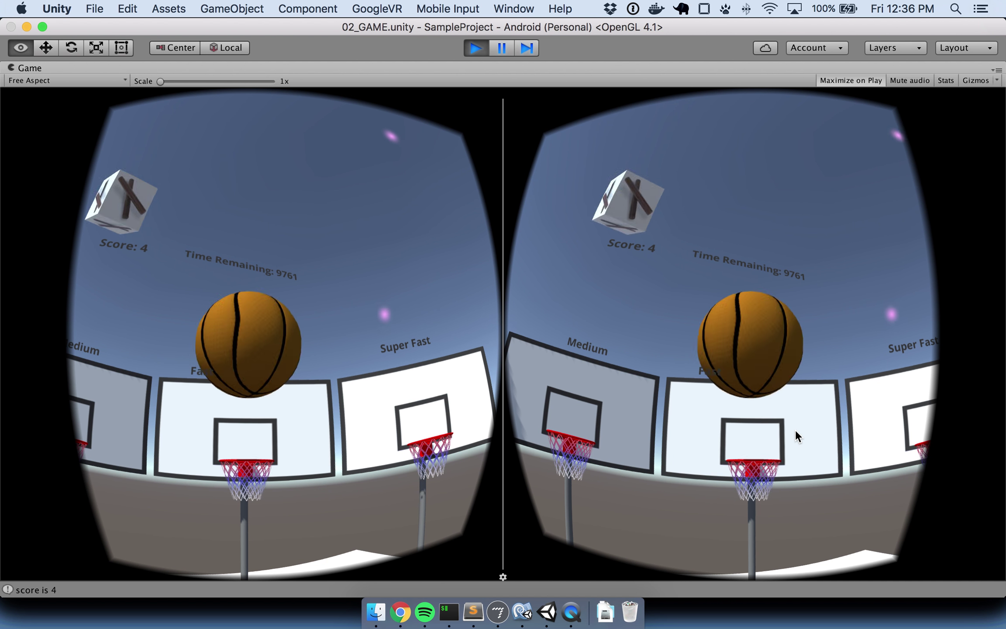
{"action": "left_click", "coordinate": [796, 429]}
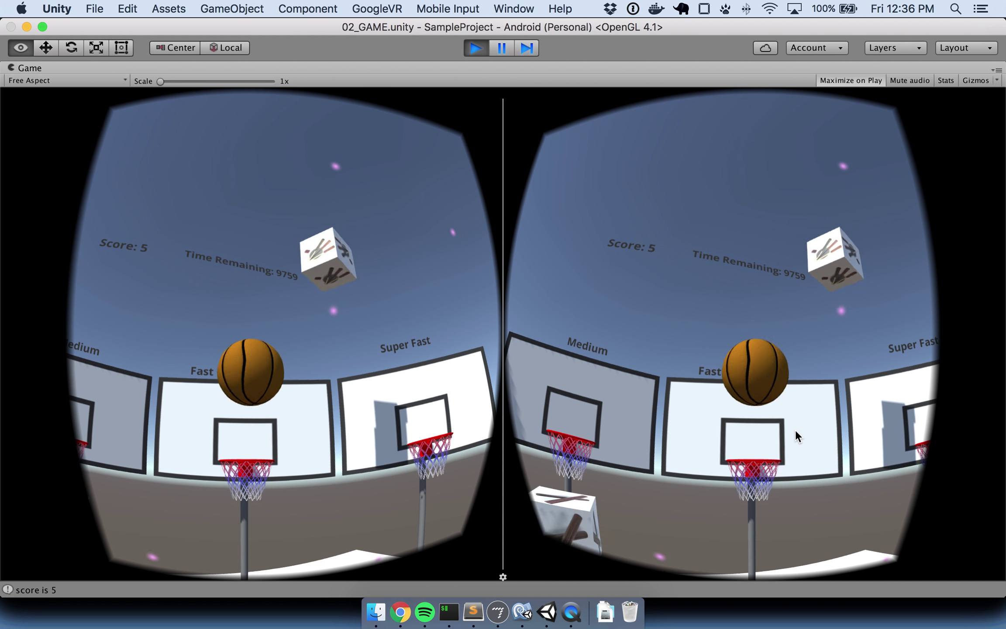
{"action": "left_click", "coordinate": [796, 429]}
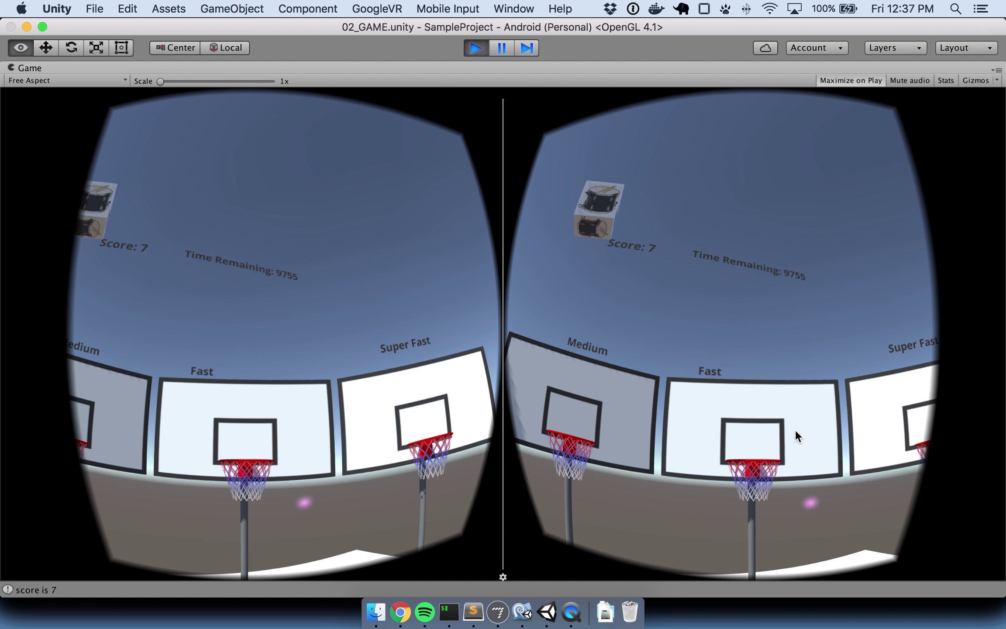
Step: Throw basketballs at the snare drum and hand clap cubes falling near the Medium hoop
{"action": "key", "text": "alt"}
{"action": "left_click", "coordinate": [837, 510]}
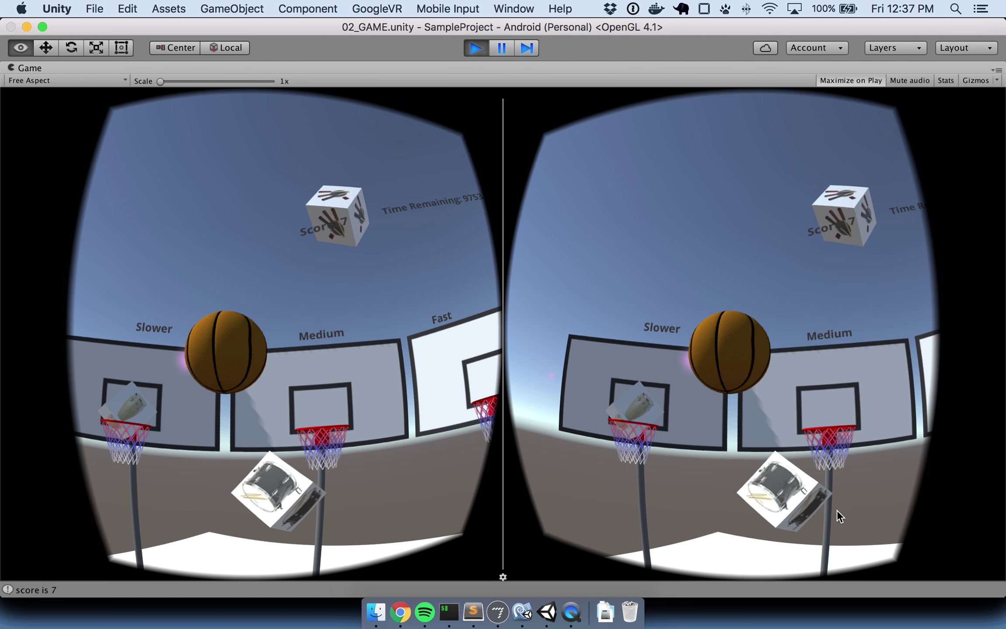
{"action": "key", "text": "alt"}
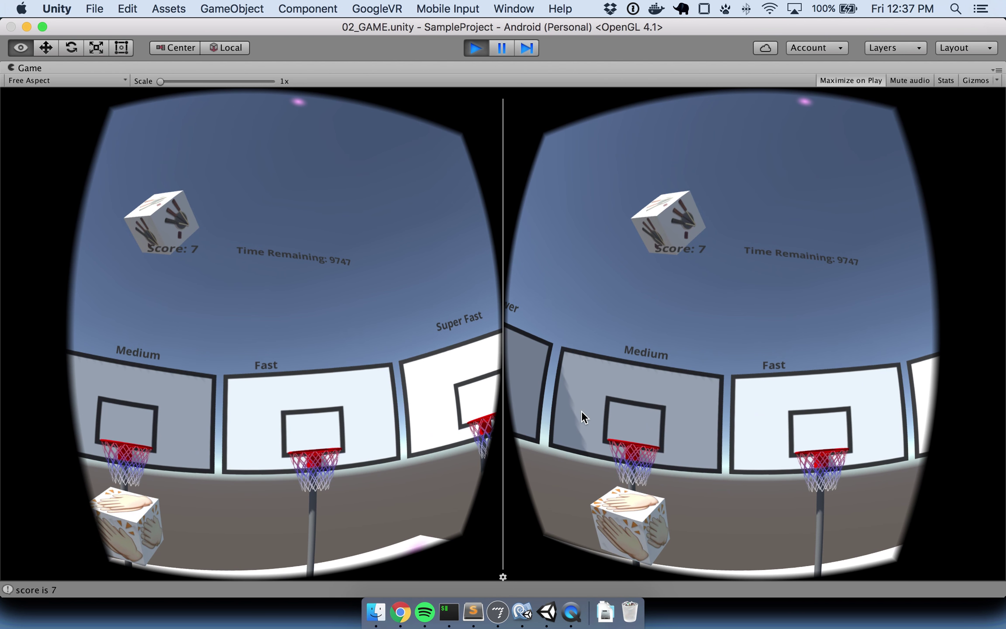
{"action": "left_click", "coordinate": [571, 413]}
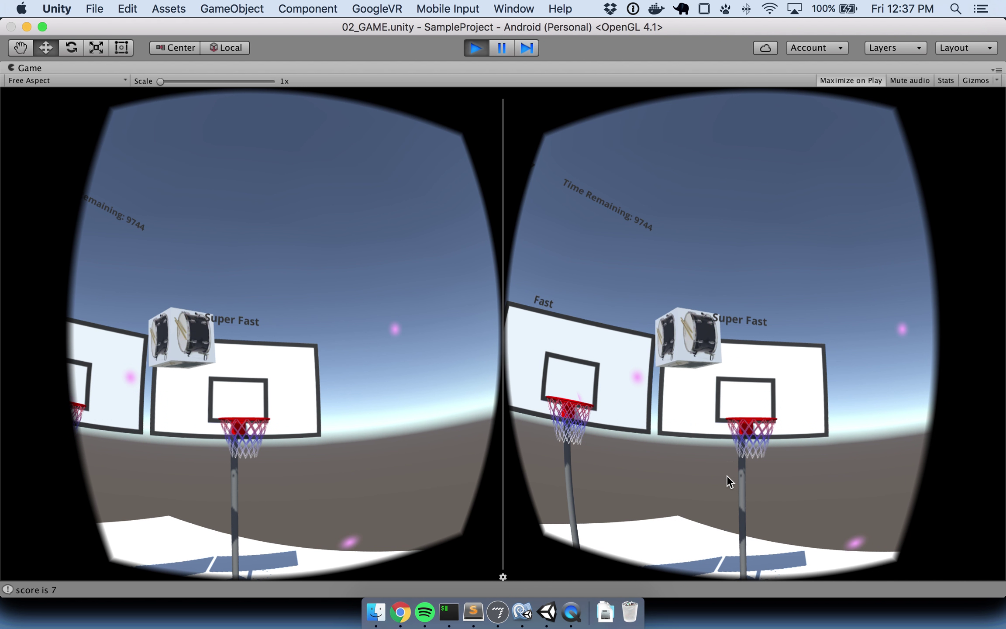
Step: Turn to the Super Fast hoop and throw basketballs into it, and shoot at the Fast hoop as well
{"action": "left_click", "coordinate": [729, 475]}
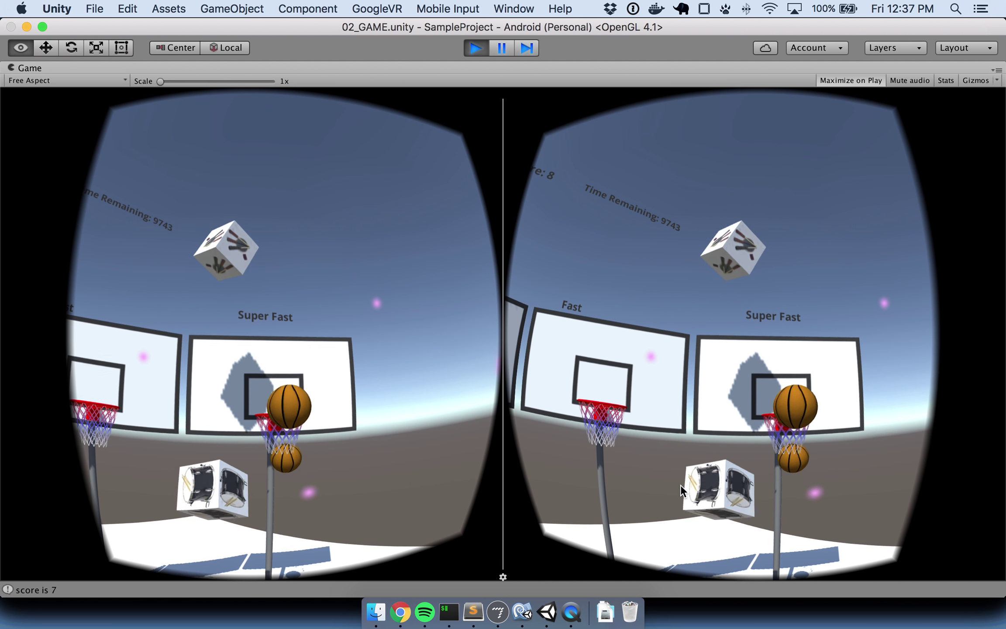
{"action": "left_click", "coordinate": [681, 489]}
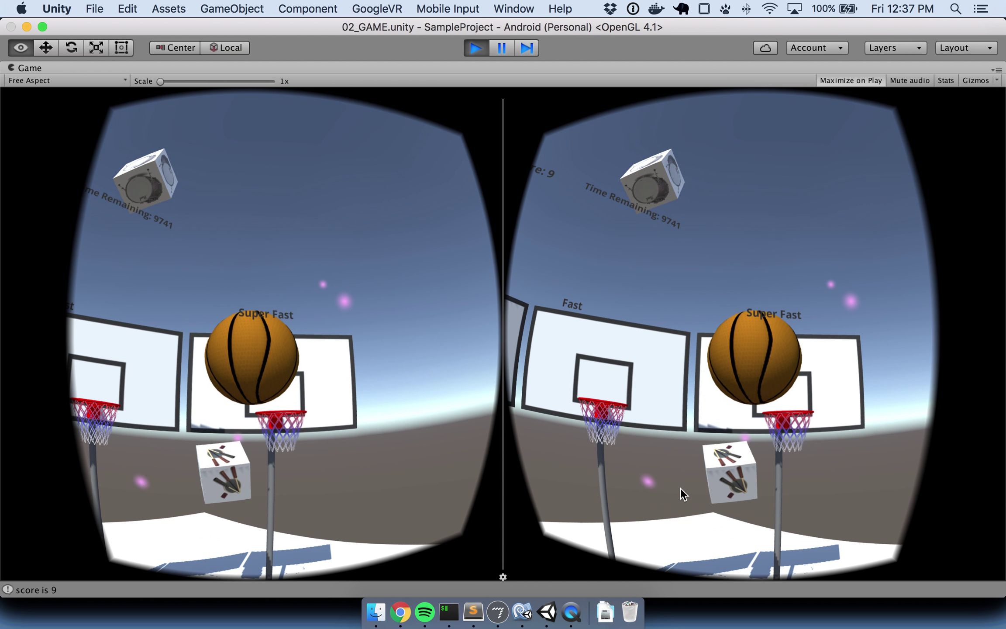
{"action": "left_click", "coordinate": [670, 461]}
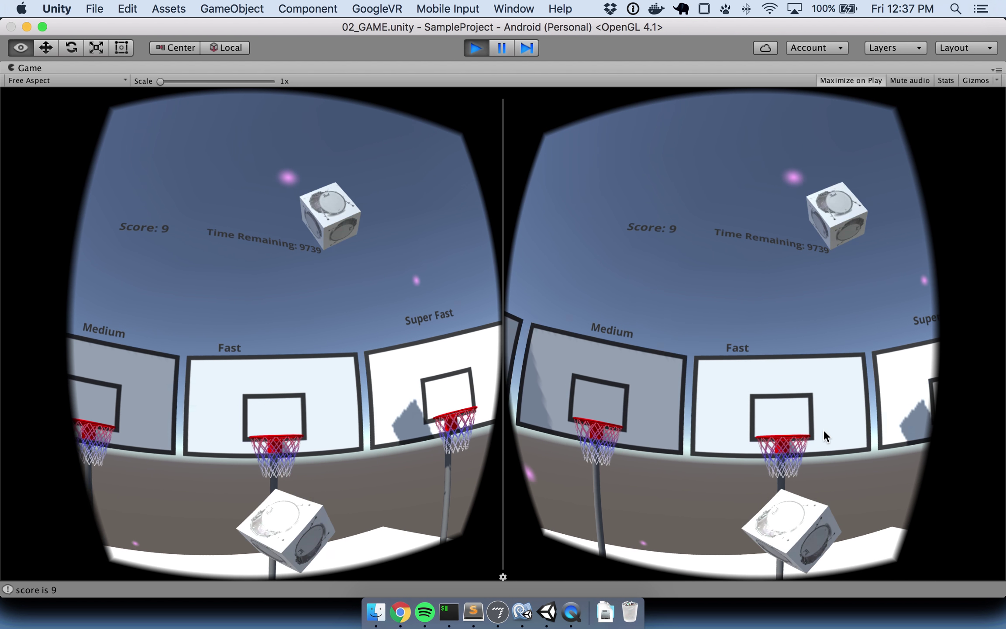
{"action": "left_click", "coordinate": [852, 419]}
{"action": "left_click", "coordinate": [855, 419]}
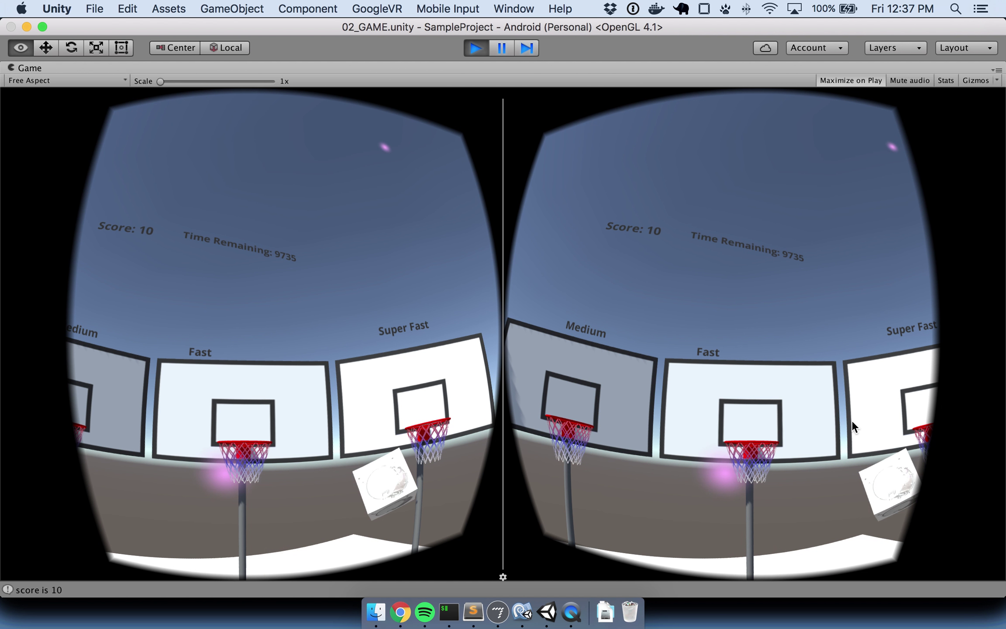
Step: Throw basketballs at the musical rest cube below the Fast hoop and at the next cube falling near the Medium hoop
{"action": "key", "text": "alt"}
{"action": "key", "text": "alt"}
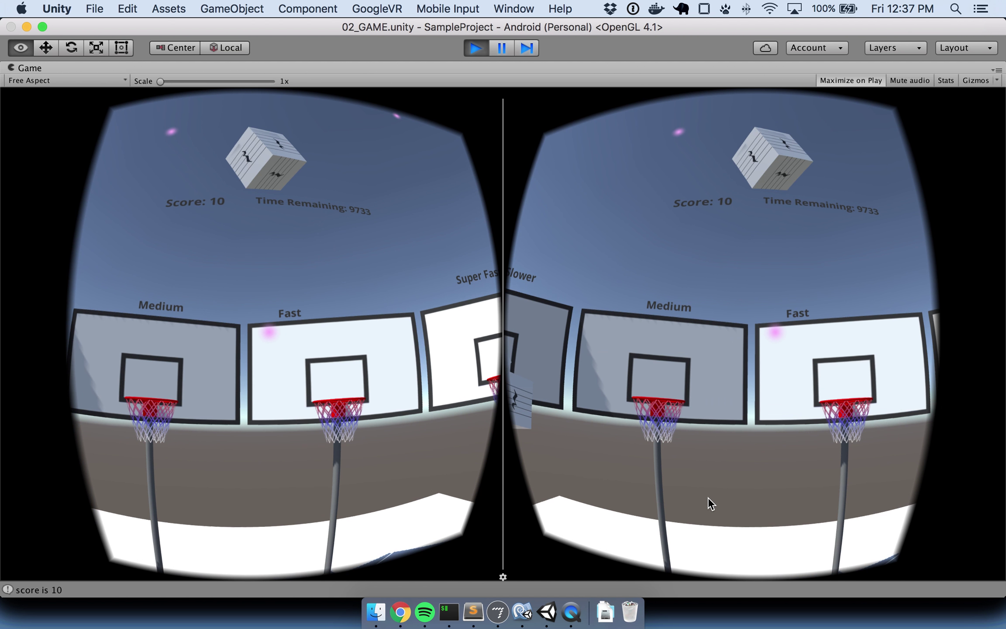
{"action": "left_click", "coordinate": [749, 457]}
{"action": "left_click", "coordinate": [749, 457]}
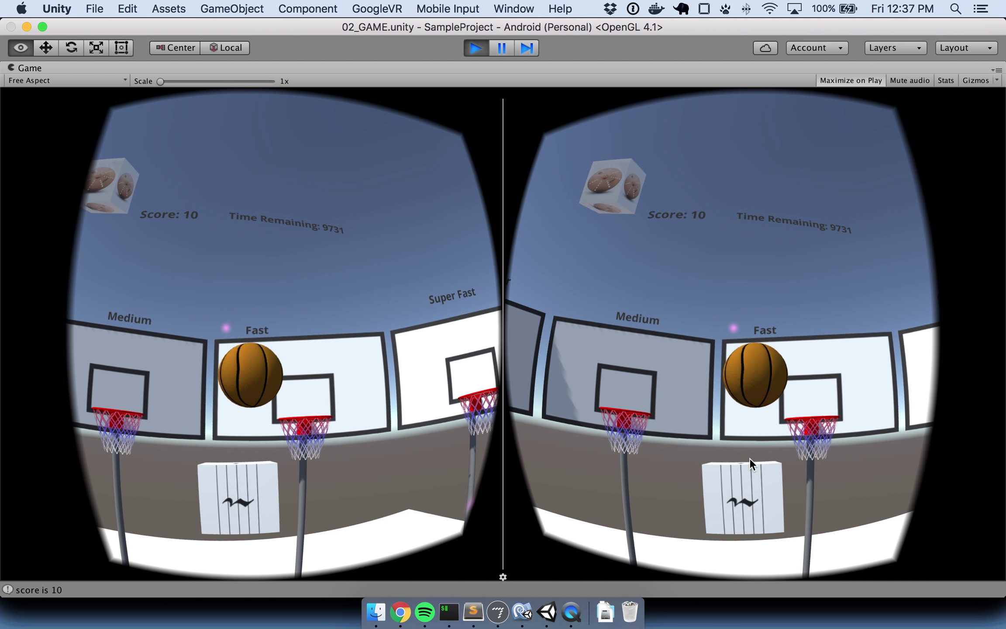
{"action": "key", "text": "alt"}
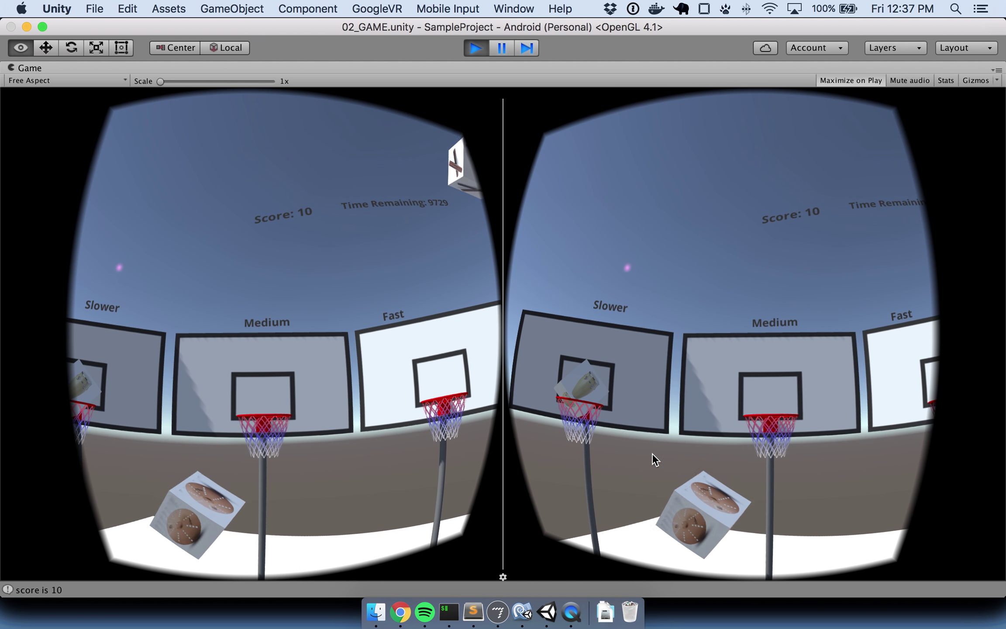
{"action": "left_click", "coordinate": [564, 517]}
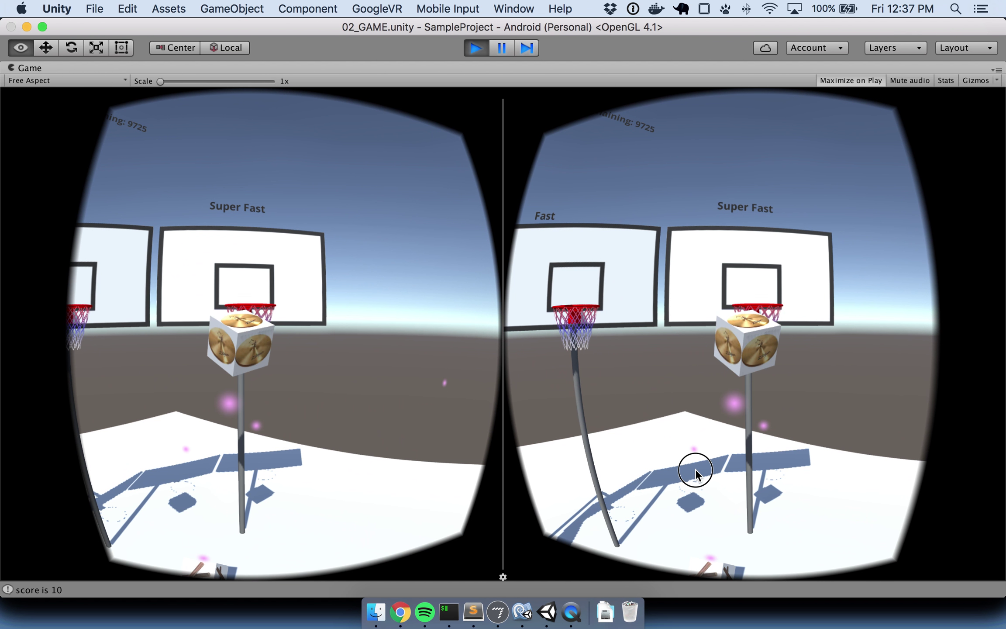
Step: Throw basketballs at the cymbal cube below the Super Fast hoop and at the instrument cubes falling near the Fast and Slower hoops
{"action": "left_click", "coordinate": [694, 468]}
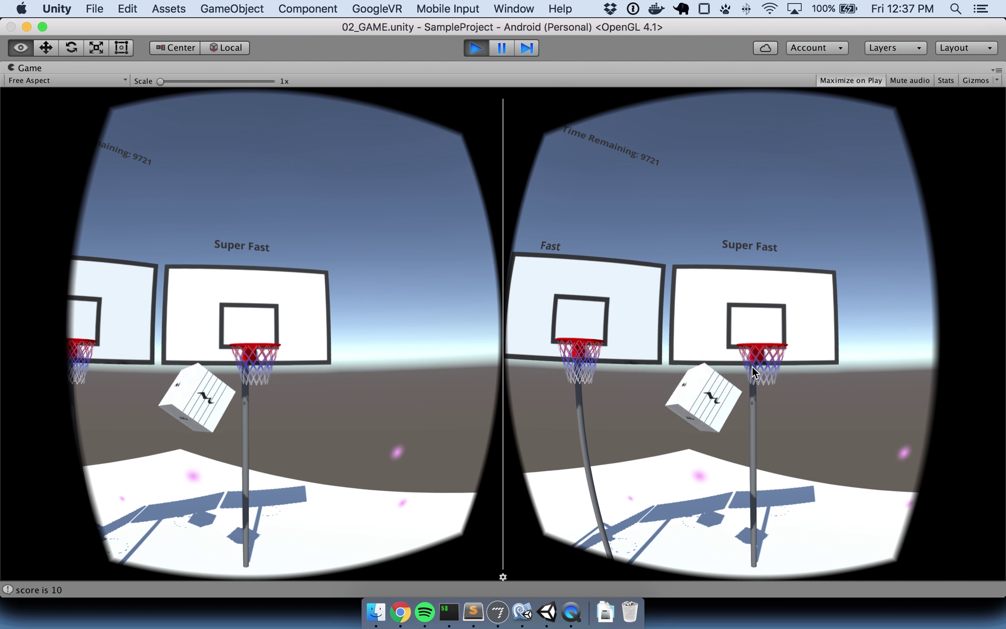
{"action": "left_click", "coordinate": [460, 375]}
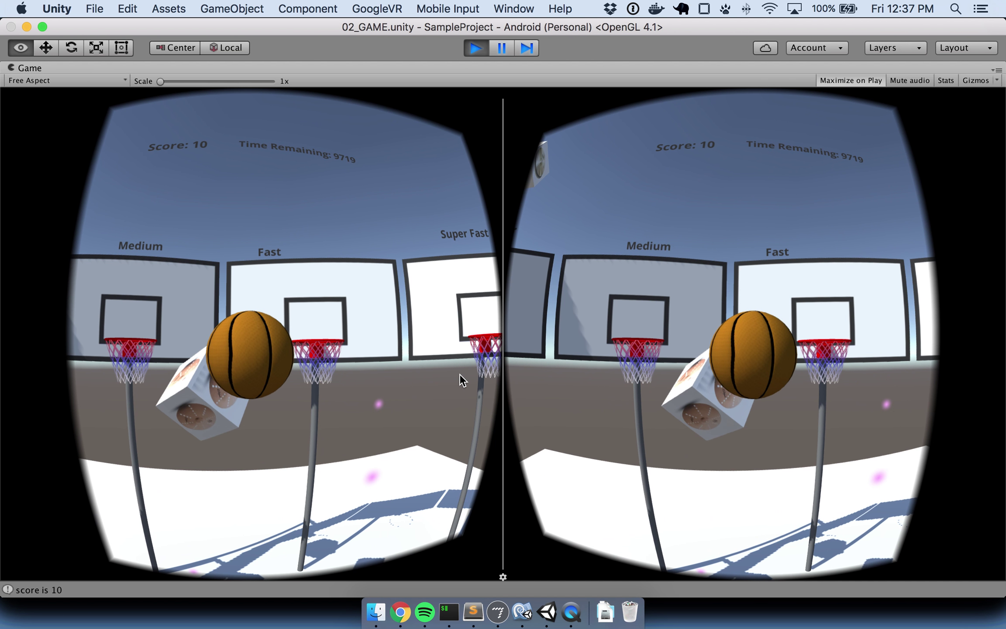
{"action": "key", "text": "alt"}
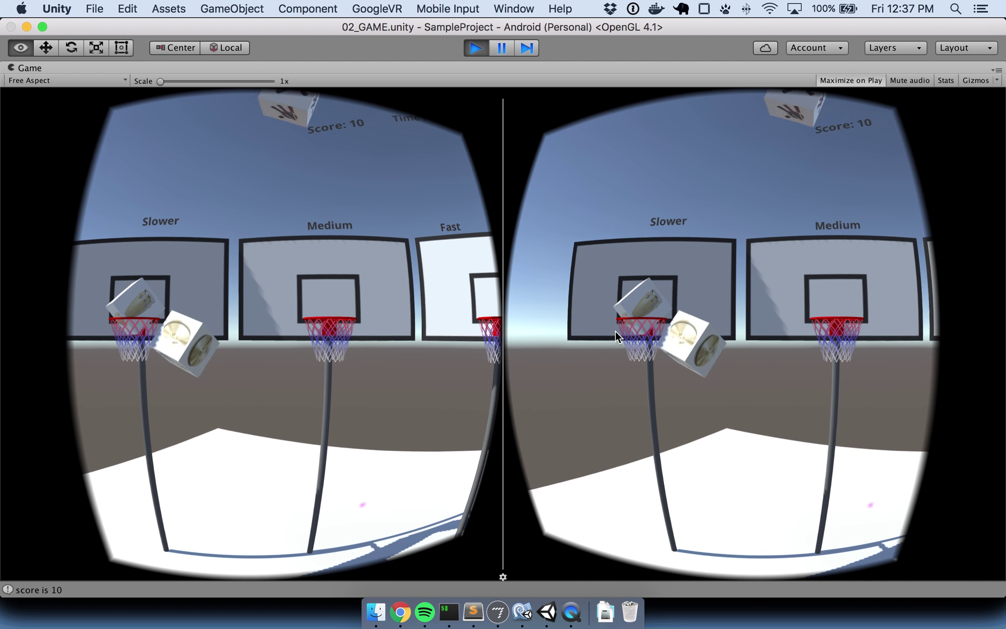
{"action": "left_click", "coordinate": [709, 287]}
{"action": "left_click", "coordinate": [708, 288]}
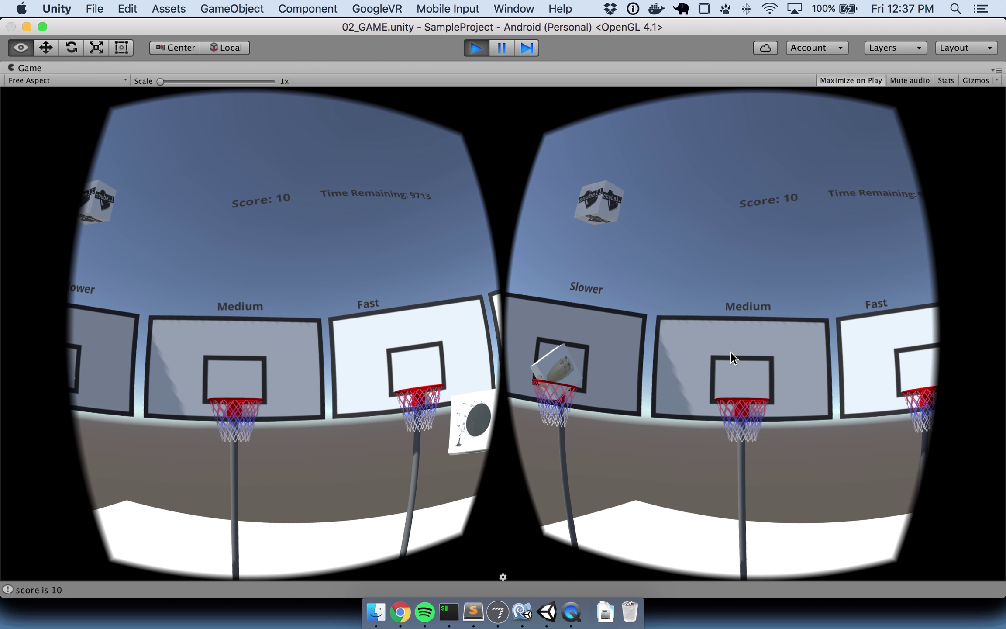
Step: Aim above the Medium hoop and throw several basketballs into it
{"action": "left_click", "coordinate": [732, 311]}
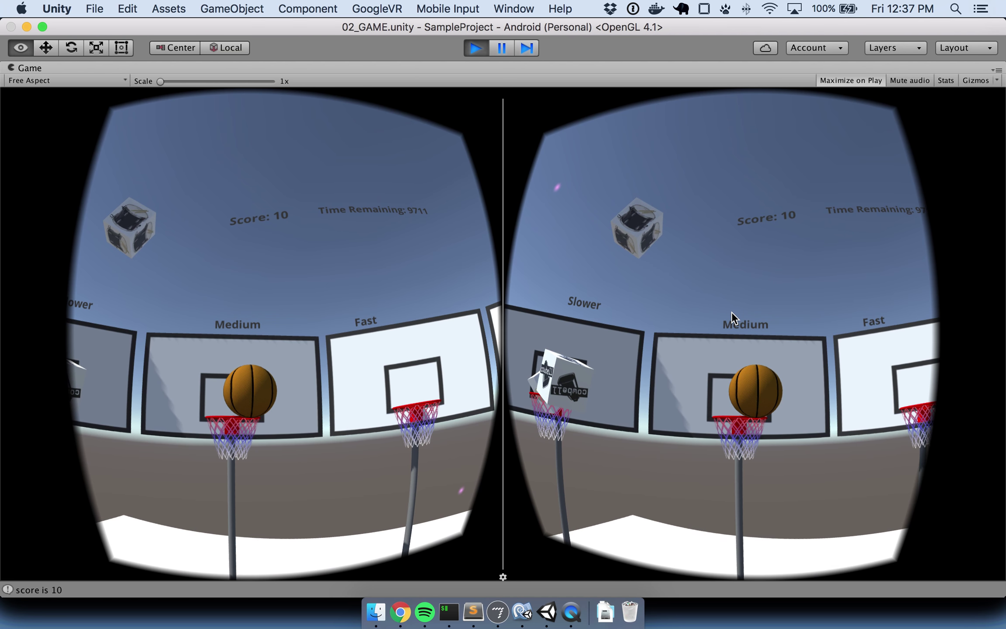
{"action": "left_click", "coordinate": [760, 358]}
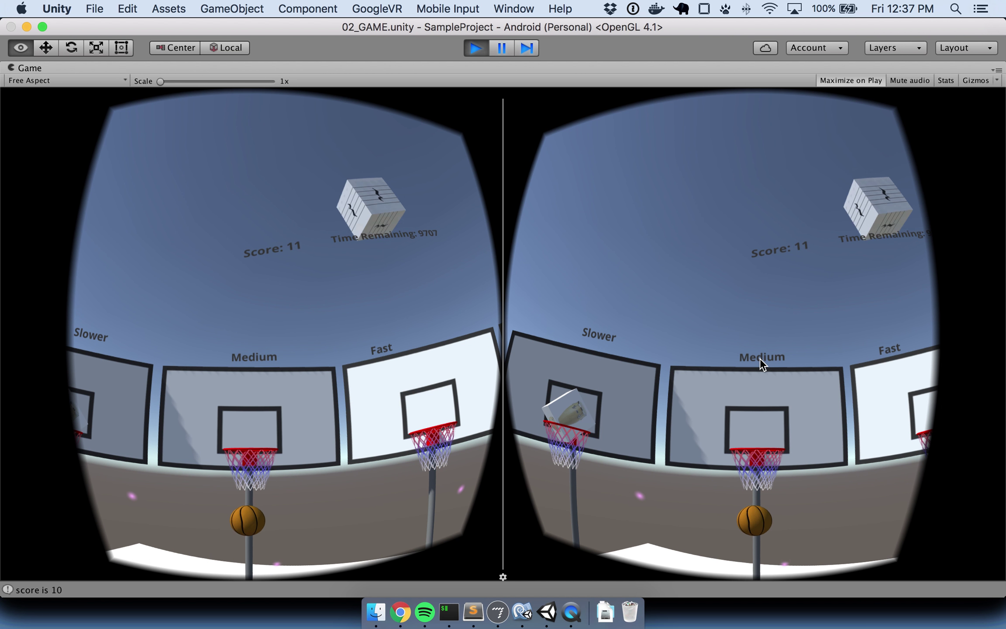
{"action": "left_click", "coordinate": [760, 358]}
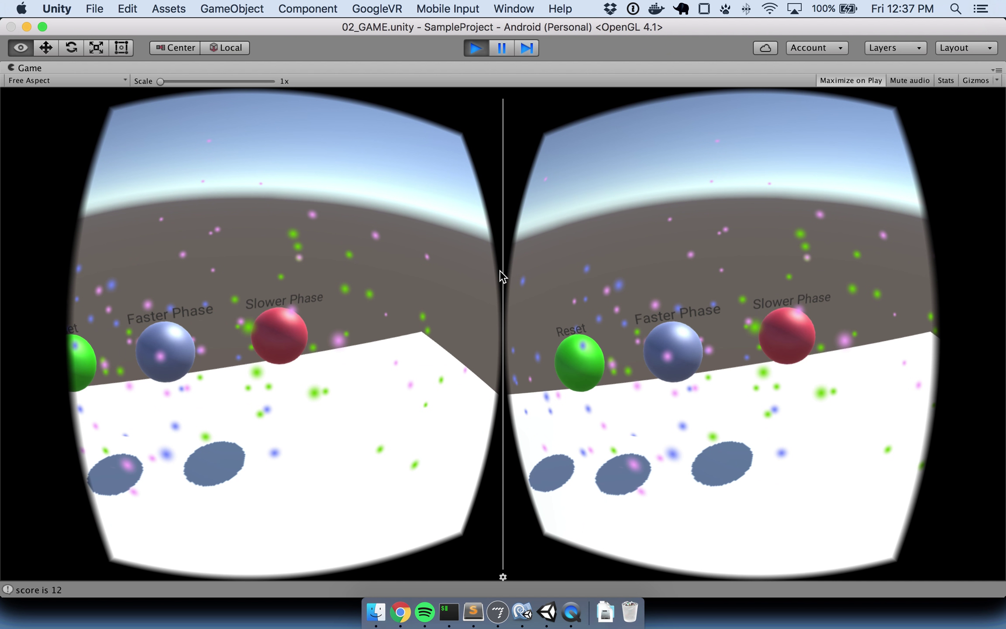
Step: Turn the camera around to the phase spheres and throw basketballs at the blue Faster Phase sphere
{"action": "key", "text": "alt"}
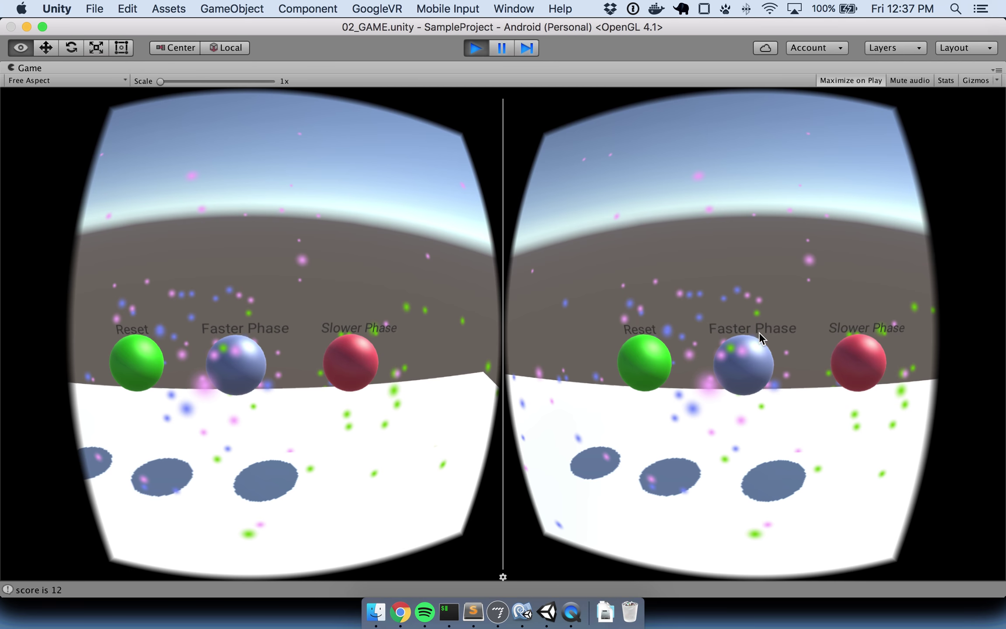
{"action": "left_click", "coordinate": [748, 324]}
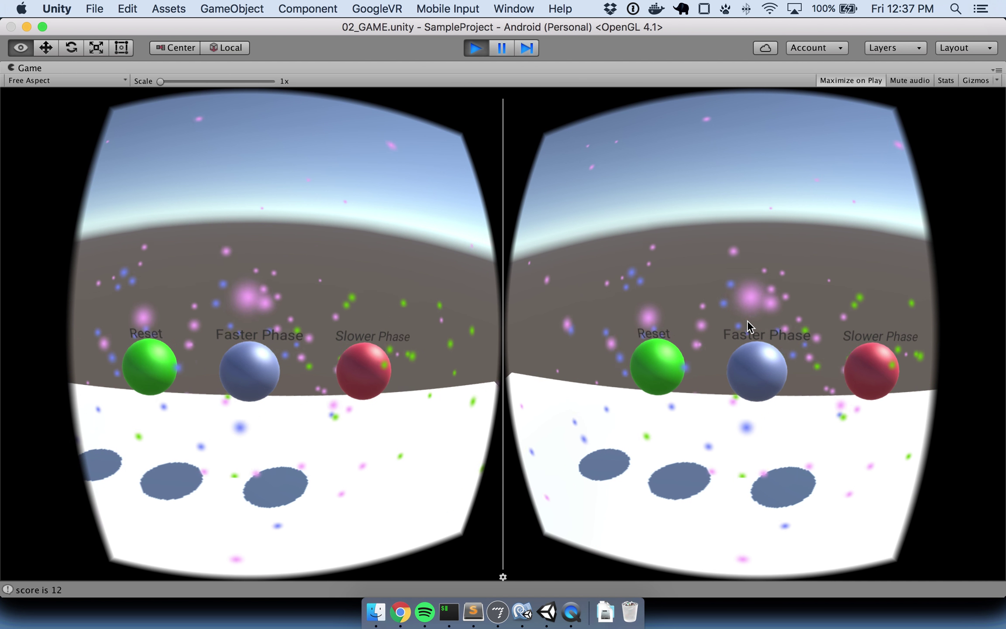
{"action": "left_click", "coordinate": [748, 323]}
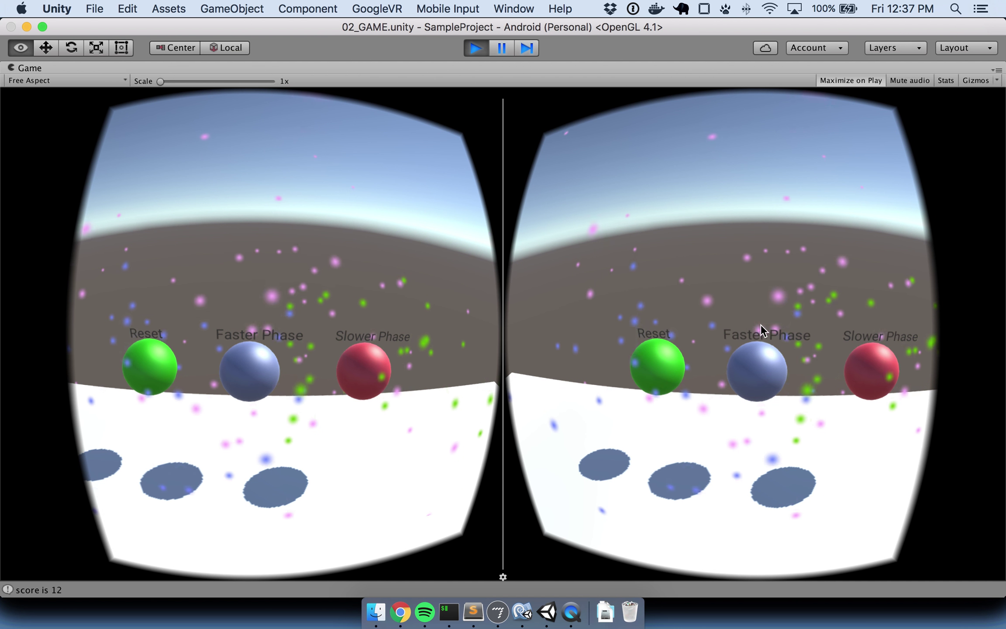
Step: Turn to the red Slower Phase sphere, aim slightly above it and throw basketballs at it
{"action": "key", "text": "alt"}
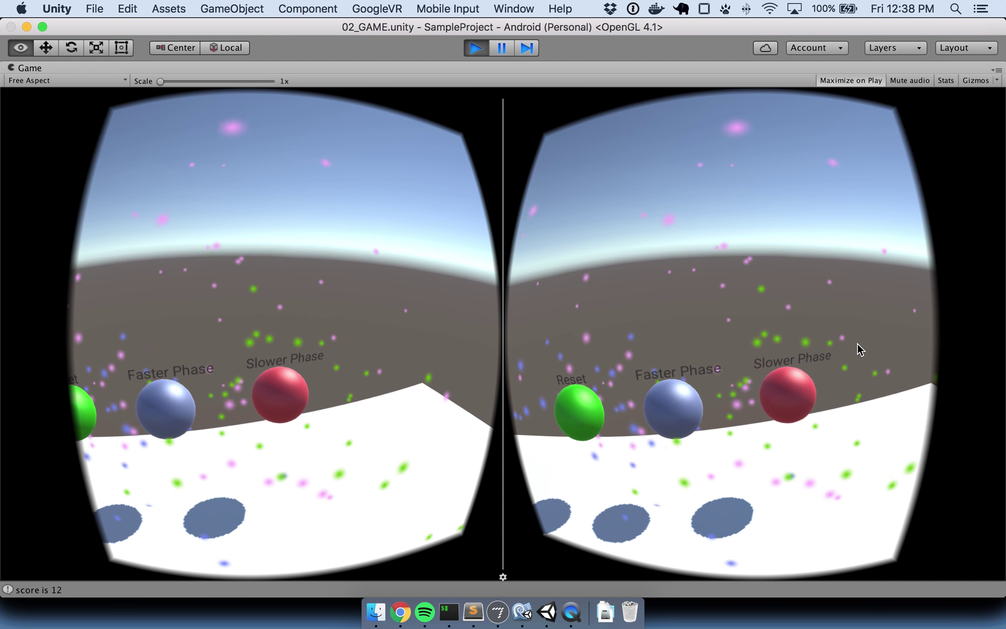
{"action": "left_click", "coordinate": [871, 340]}
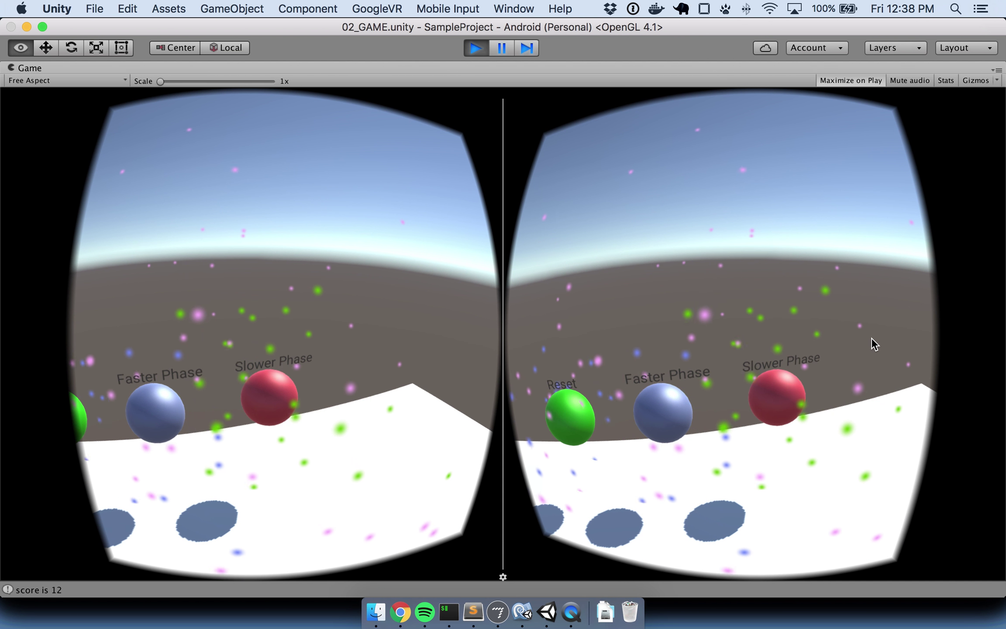
{"action": "left_click", "coordinate": [872, 338]}
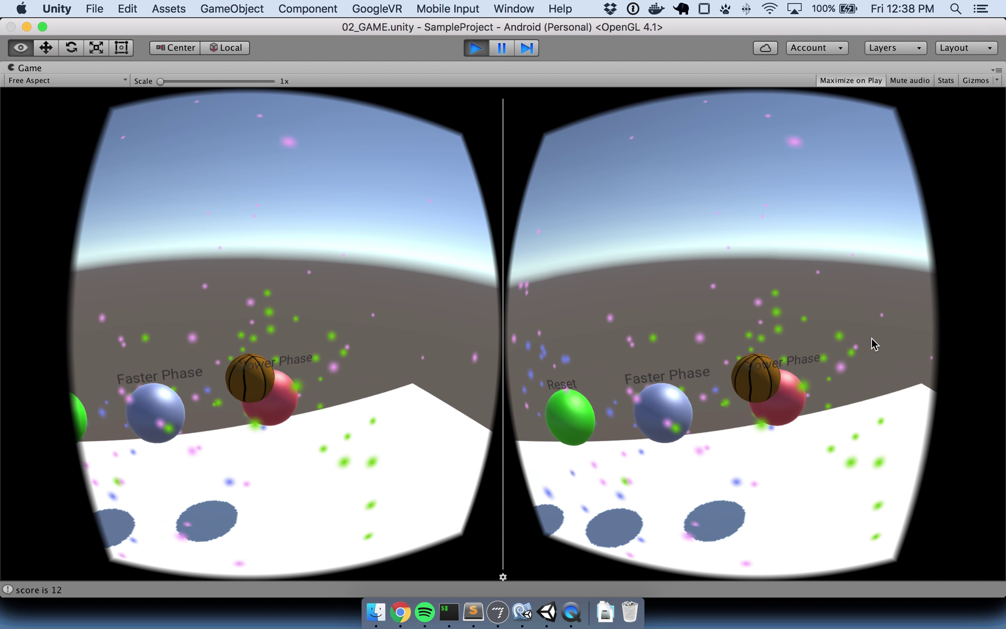
Step: Turn the camera to the green Reset sphere and adjust the aim to just above it
{"action": "key", "text": "alt"}
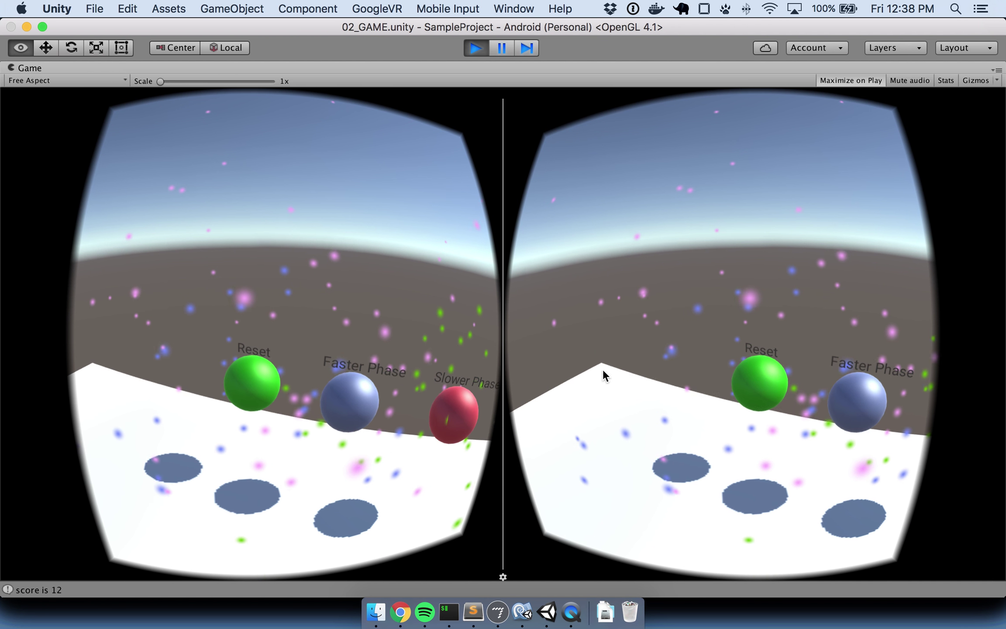
{"action": "key", "text": "alt"}
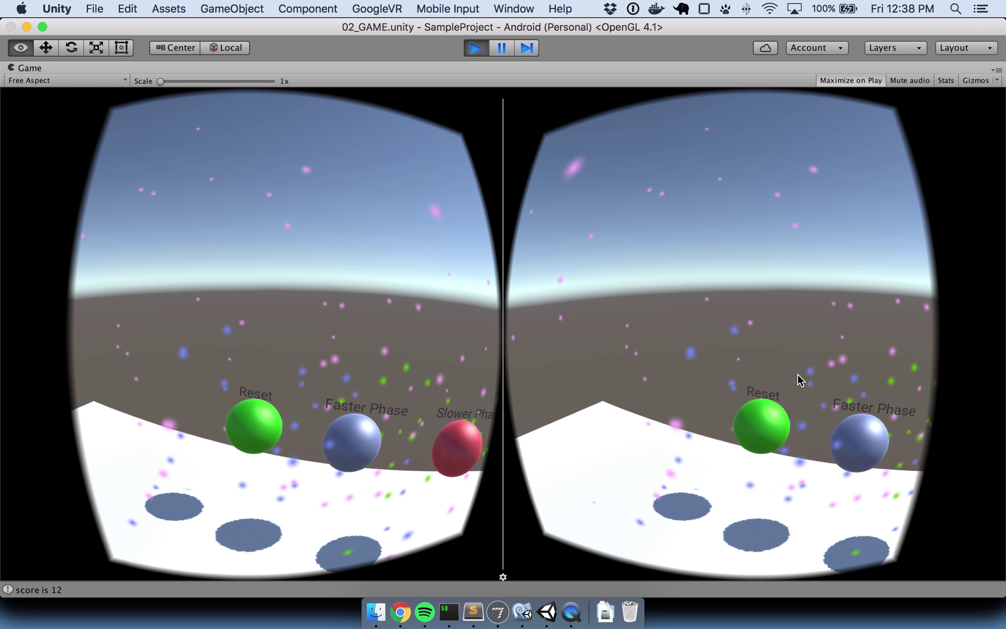
{"action": "key", "text": "alt"}
{"action": "key", "text": "alt"}
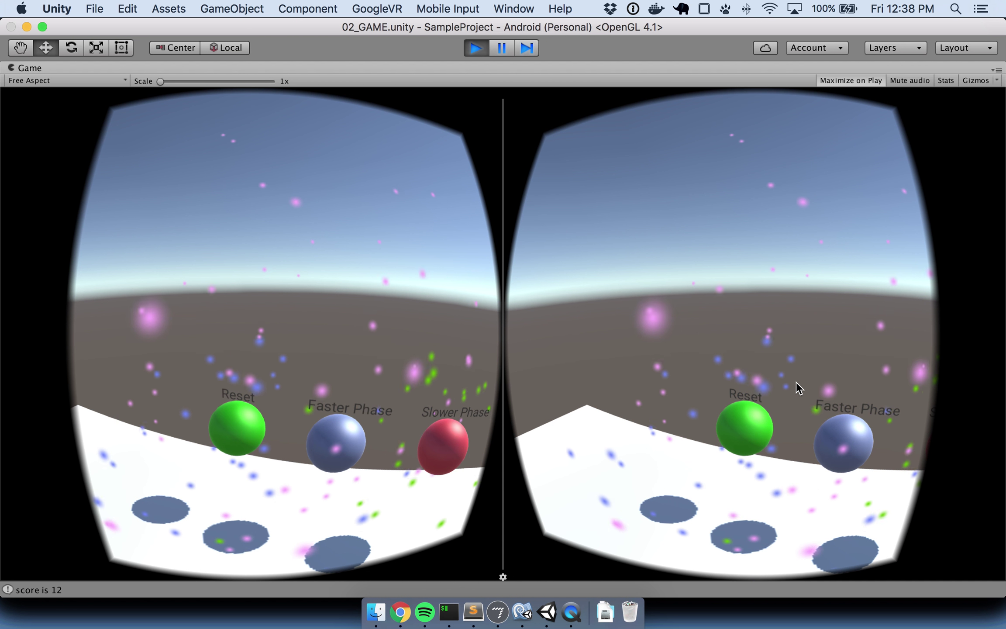
{"action": "key", "text": "alt"}
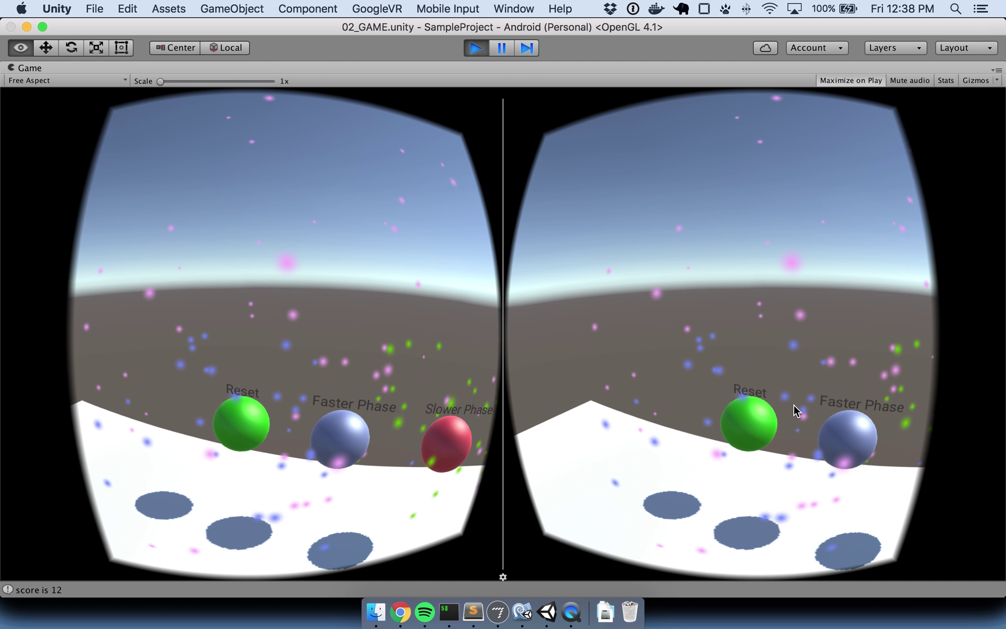